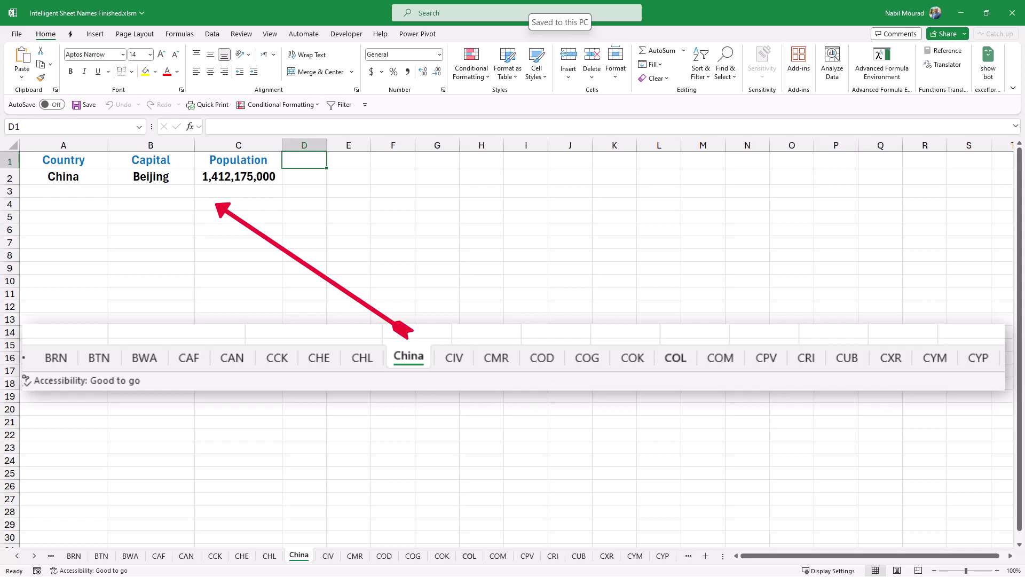
- Visit the COL, CHN and CAN sheets, then move on to CCK, watching tabs take country names
click(468, 555)
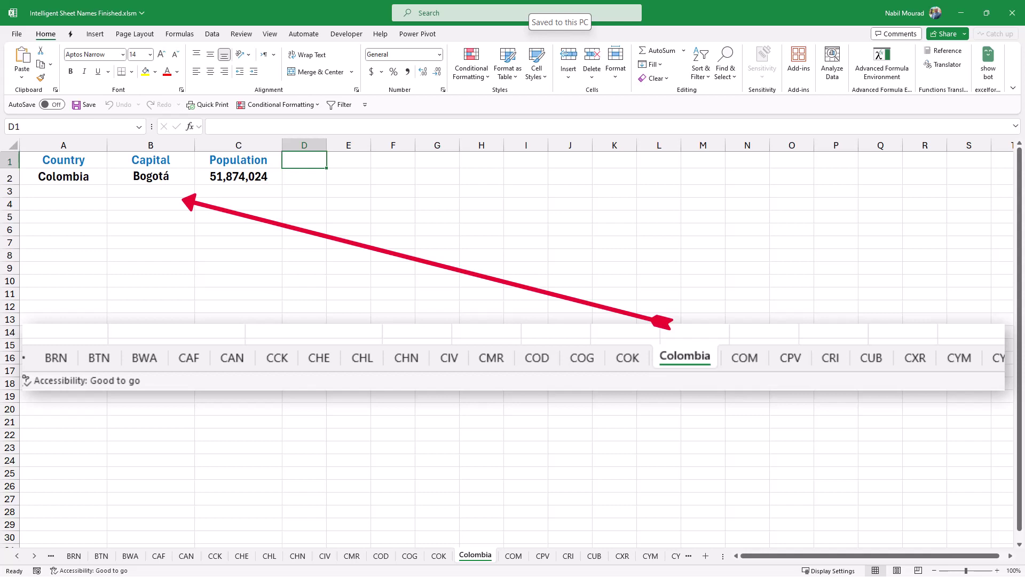
click(298, 555)
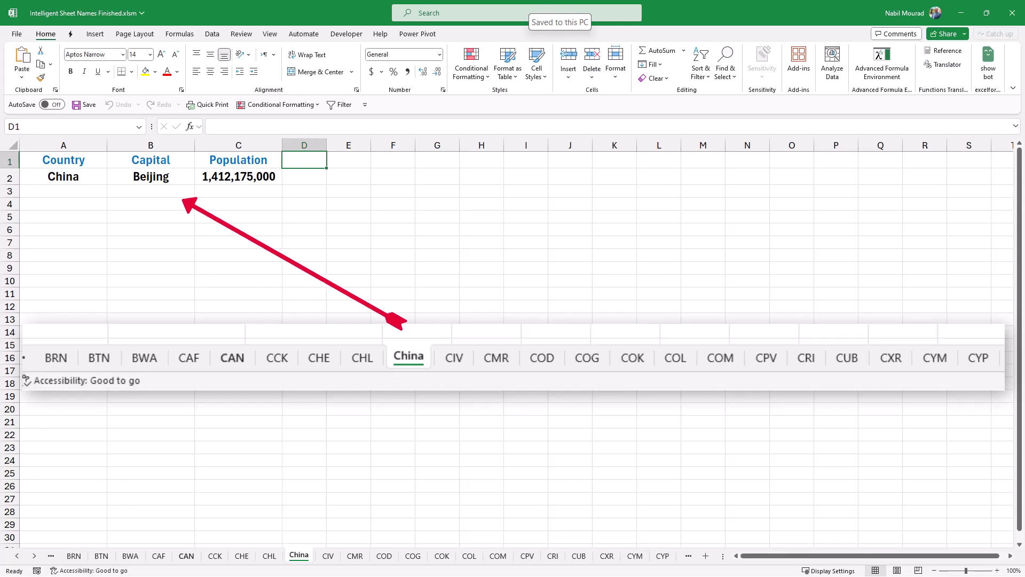
click(186, 555)
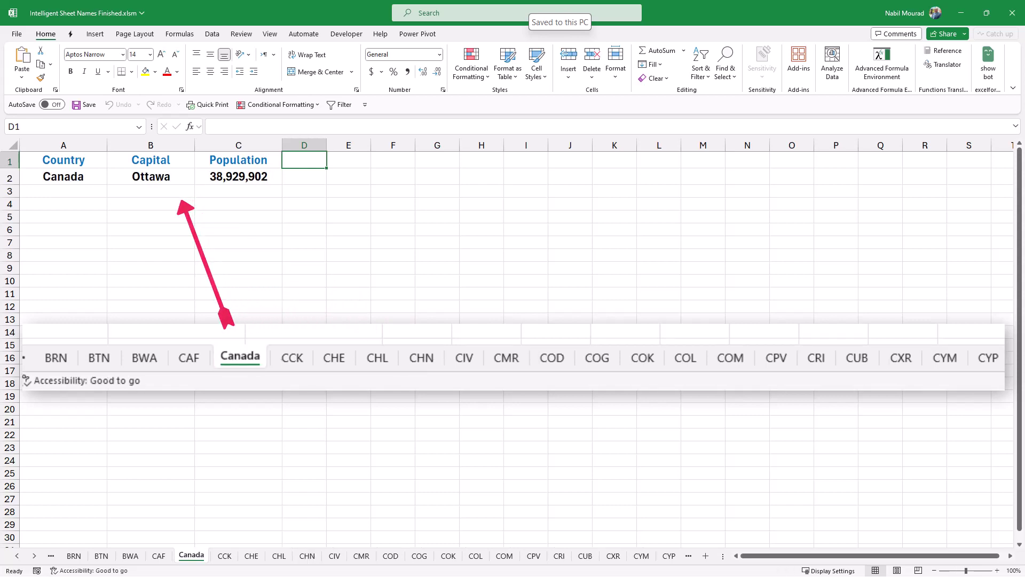
key(ctrl+Page_Down)
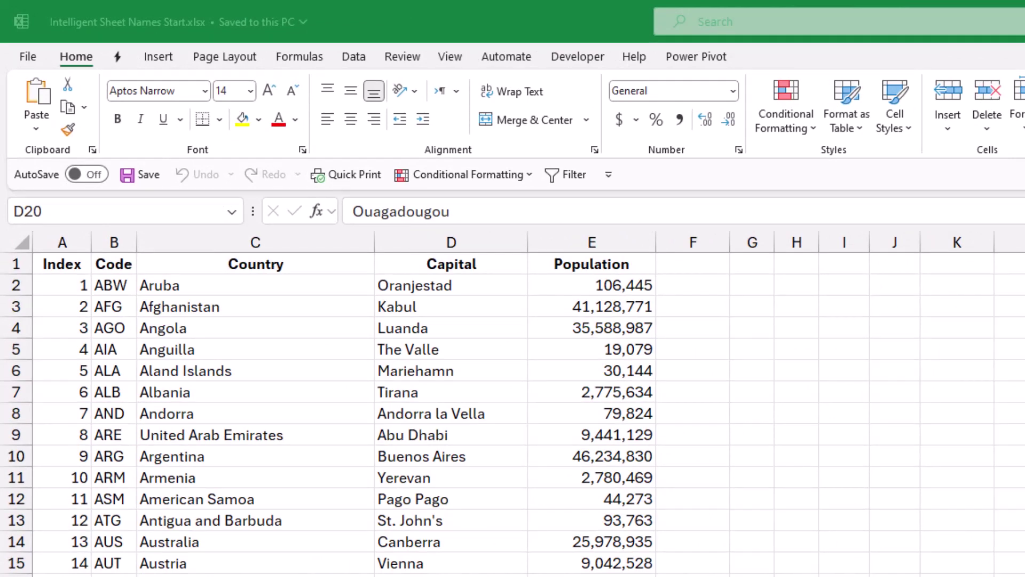
- Name the table's columns Index, Code, Country, Capital and Population from its top row
click(187, 371)
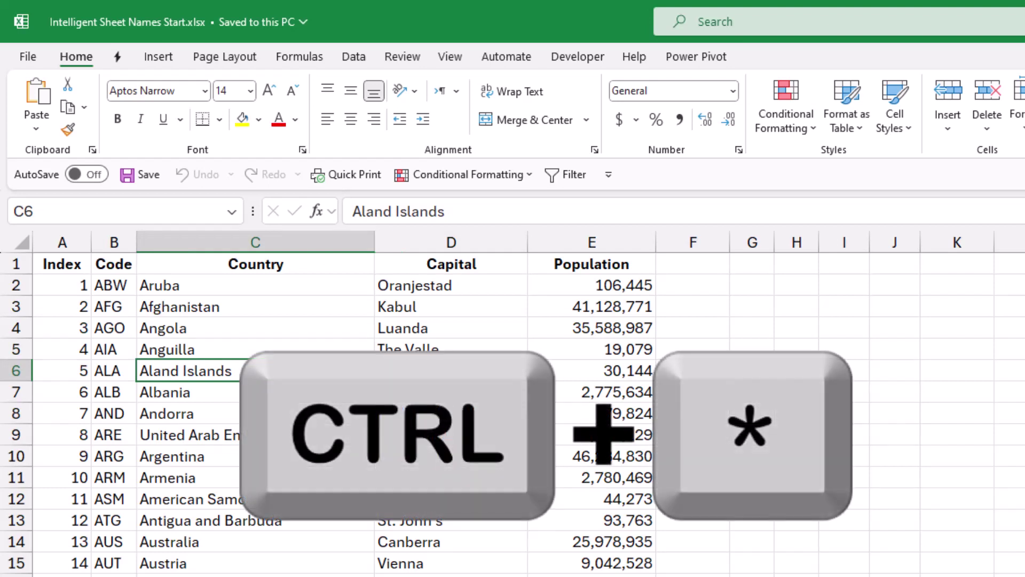
key(ctrl+asterisk)
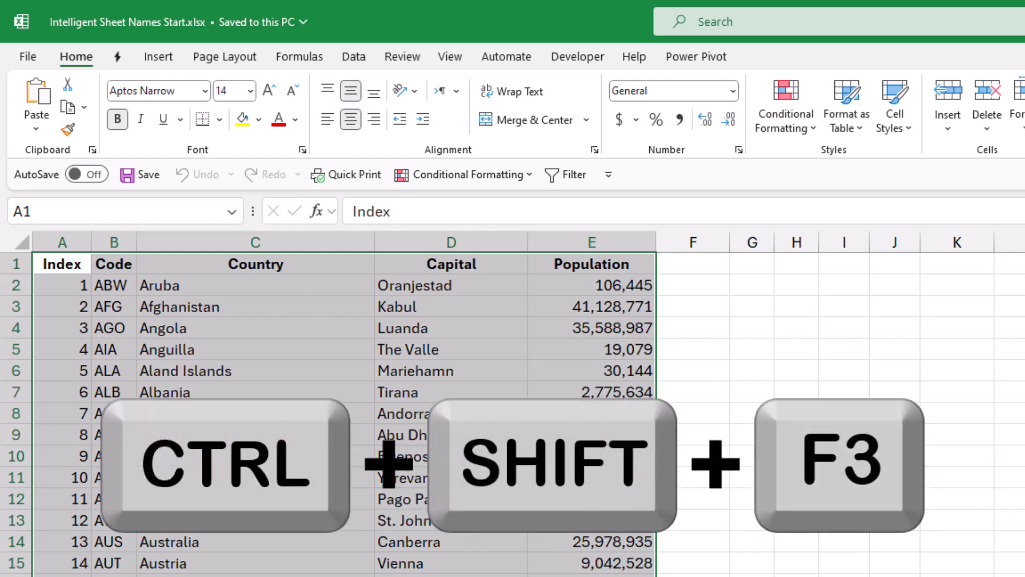
key(ctrl+shift+F3)
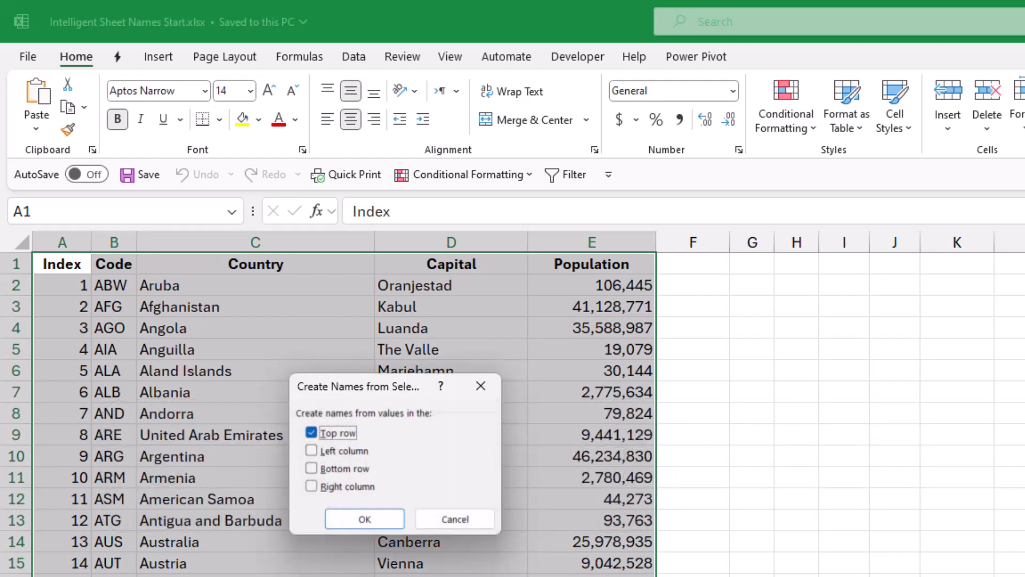
key(Return)
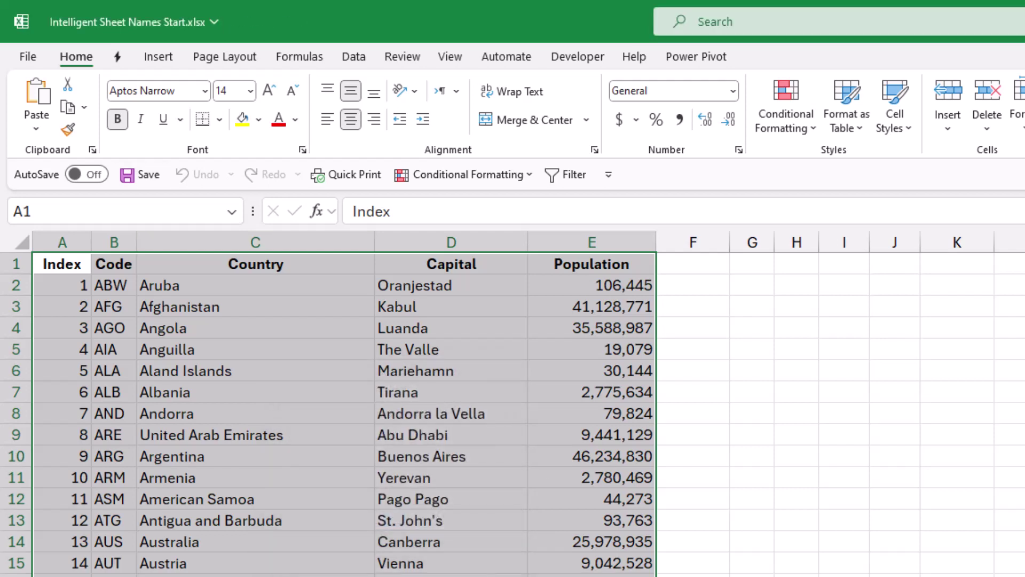
- Check the new names by jumping to the Capital range, then start a PivotTable from the table
click(231, 211)
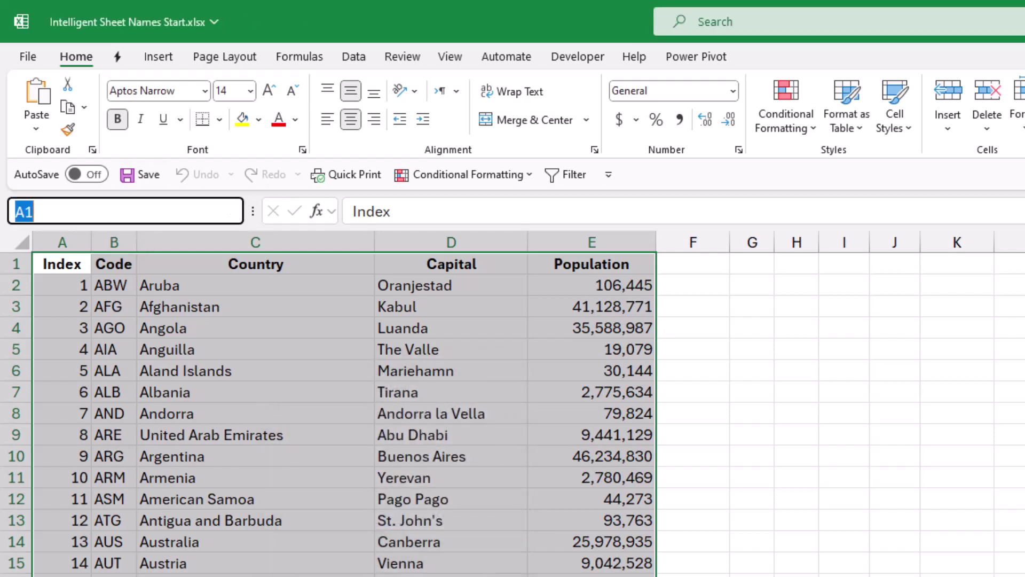
key(Return)
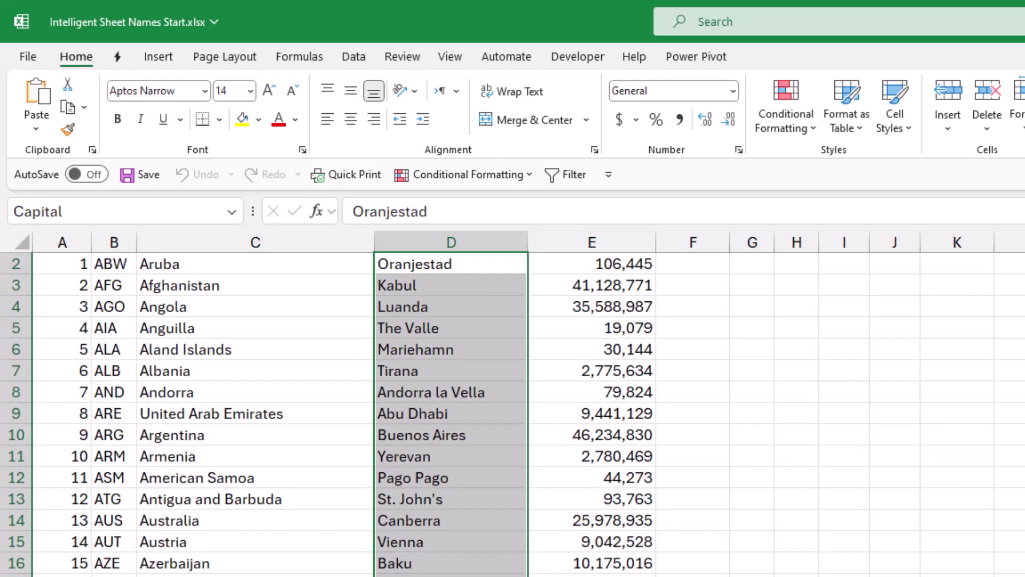
key(Up)
key(Left)
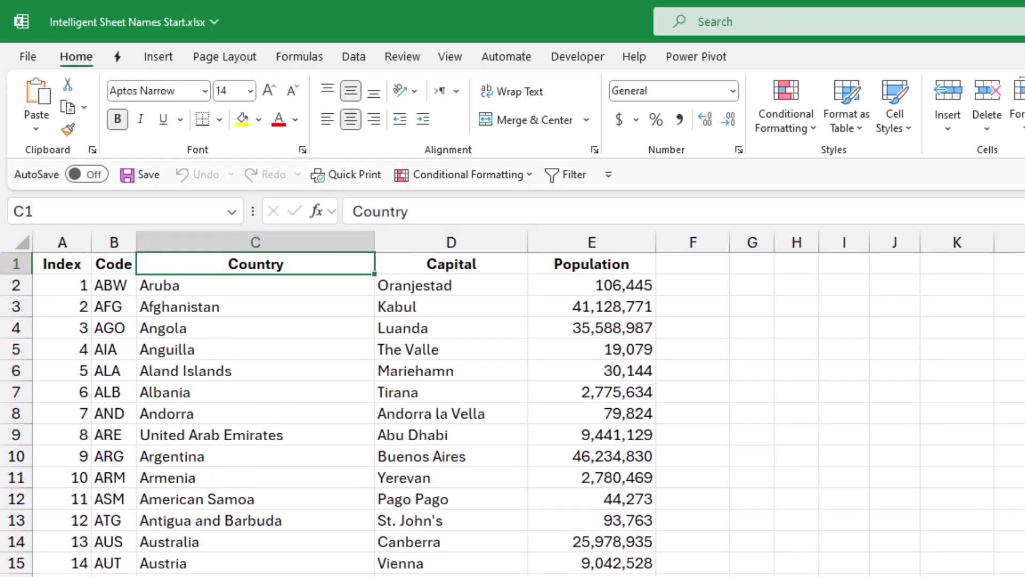
click(255, 371)
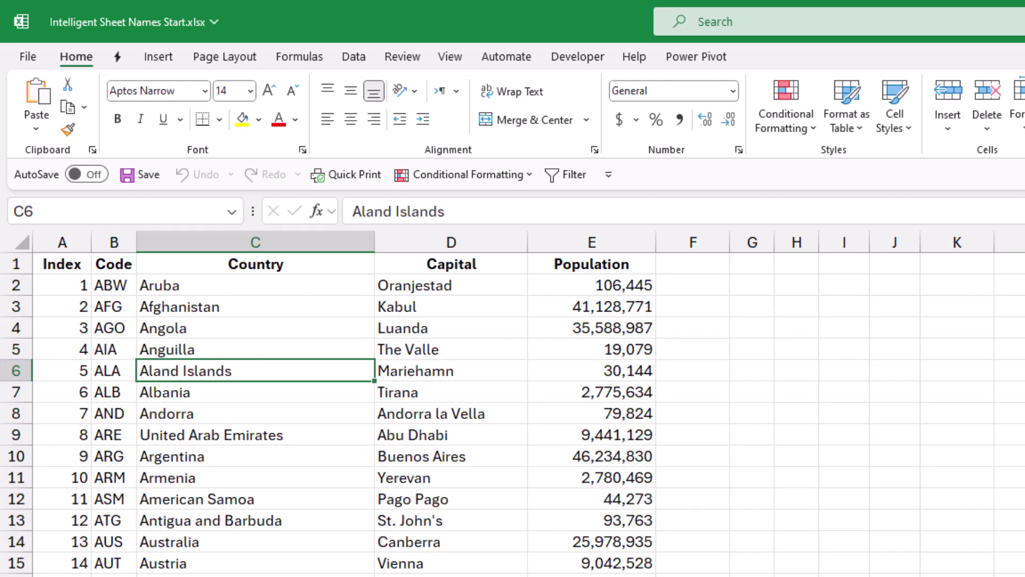
click(158, 56)
click(43, 93)
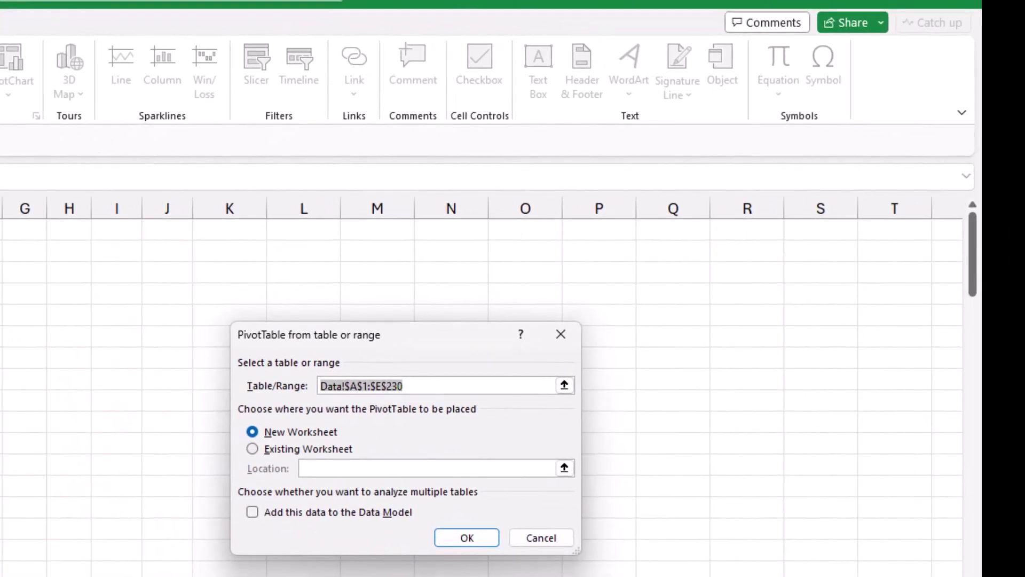
- Place the PivotTable at H2 on the Data sheet with Code as its report filter
key(alt+e)
click(69, 250)
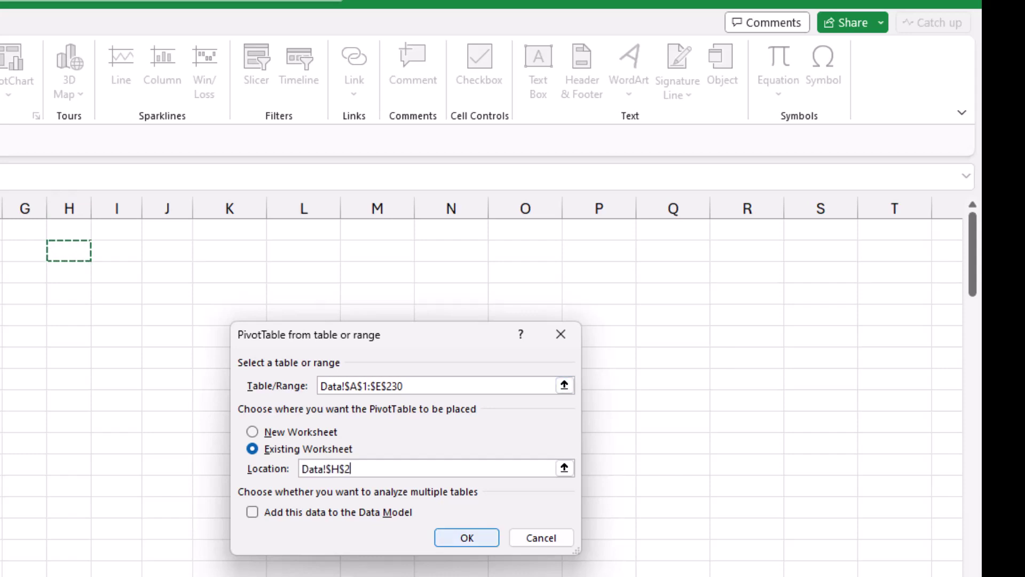
key(Return)
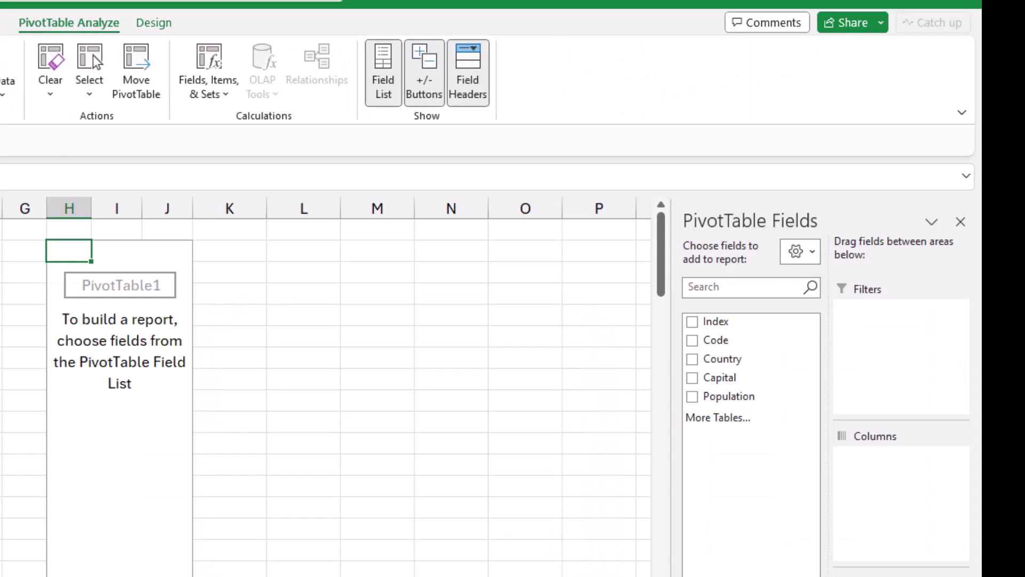
click(691, 340)
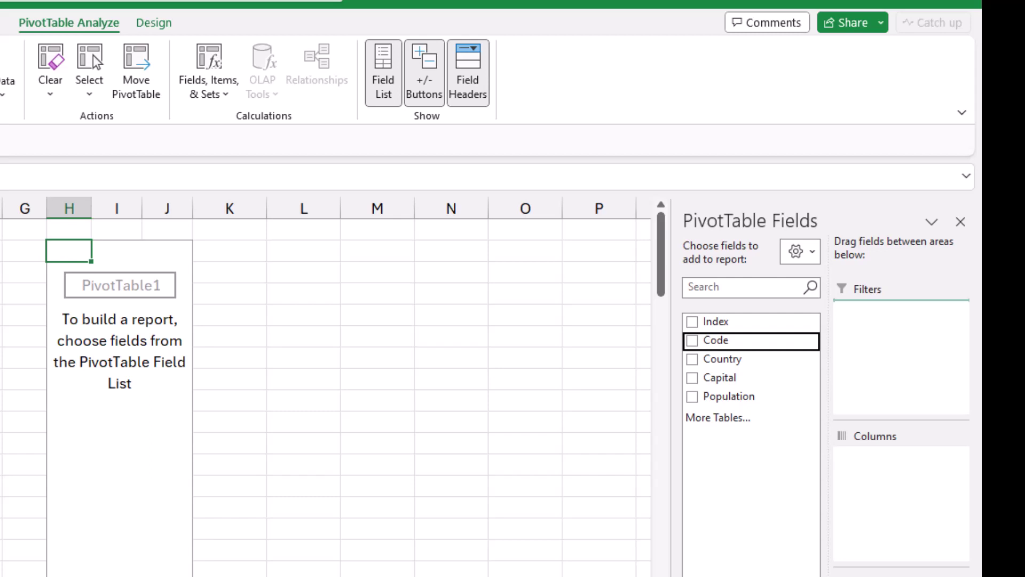
drag(692, 340, 901, 321)
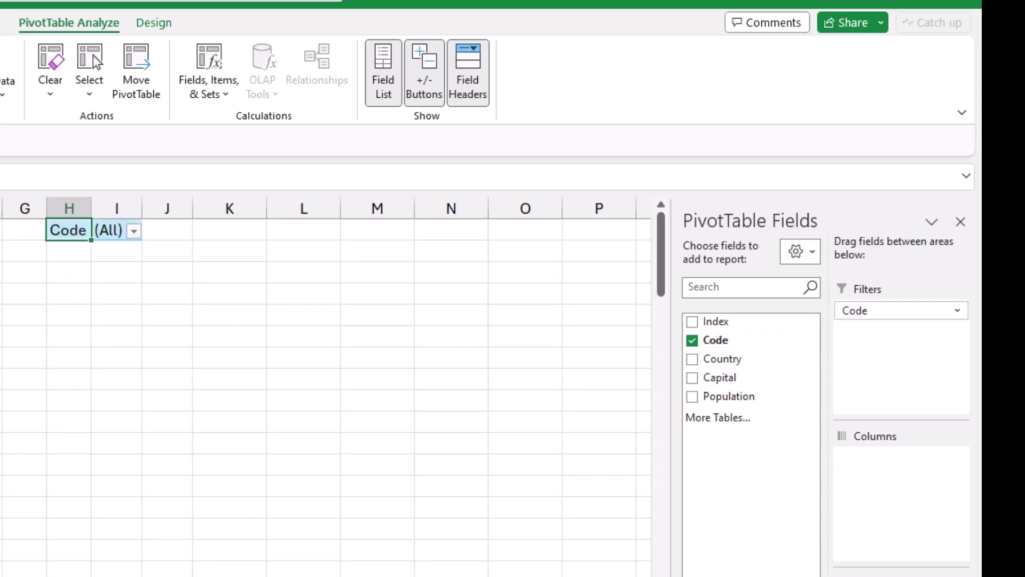
click(961, 221)
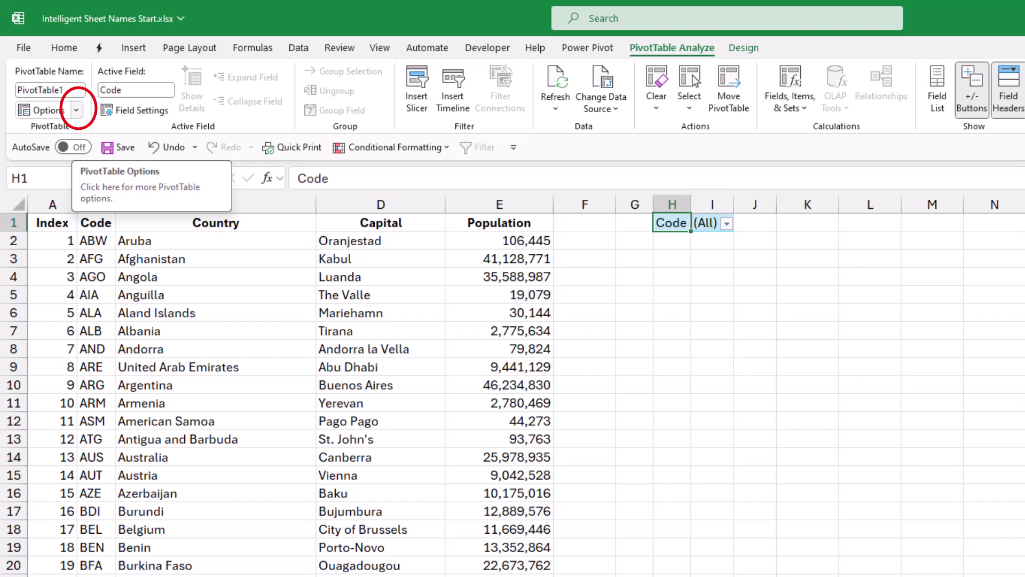
- Generate one PivotTable sheet per country code using Show Report Filter Pages on Code
click(76, 110)
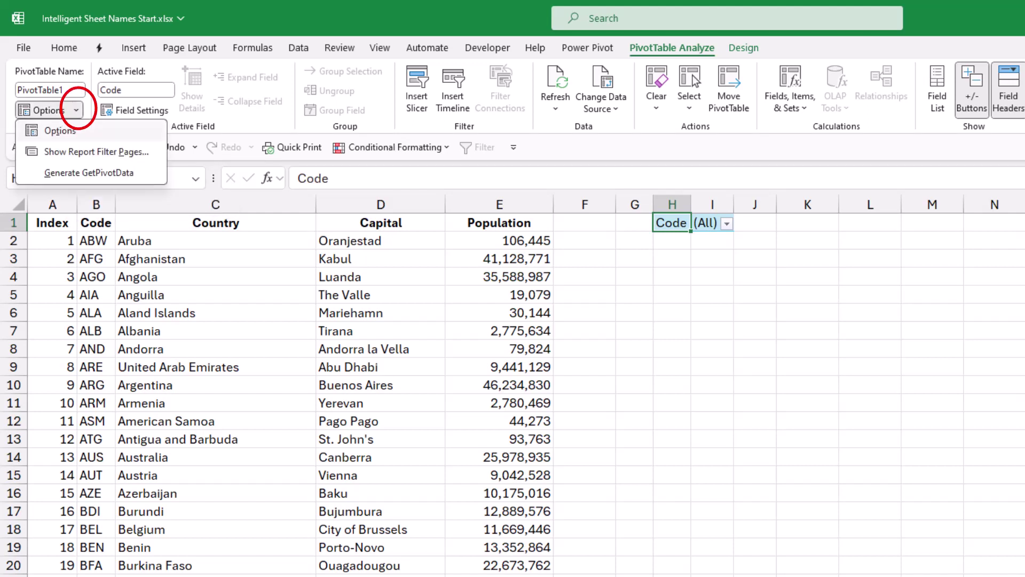
click(96, 151)
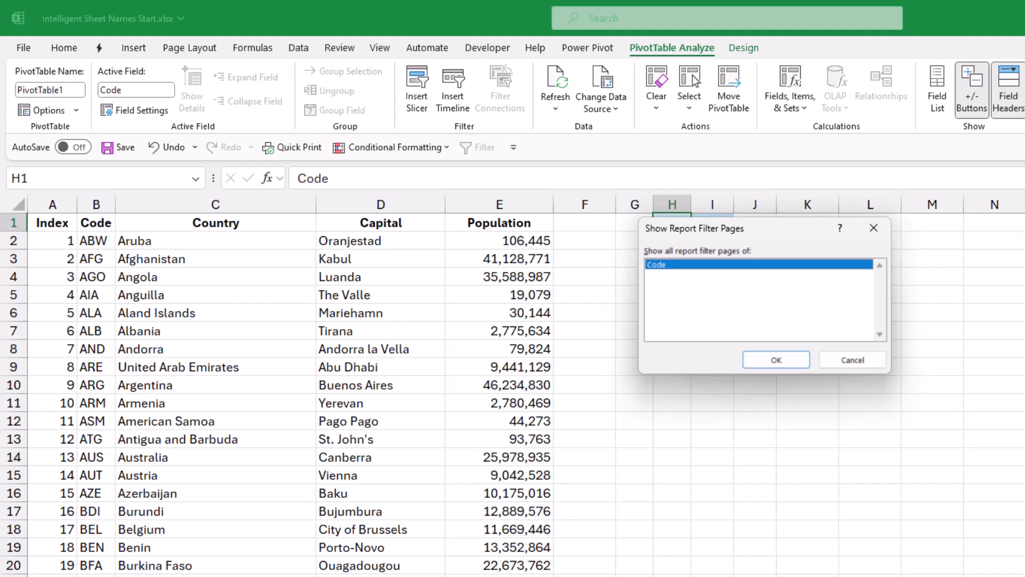
key(Return)
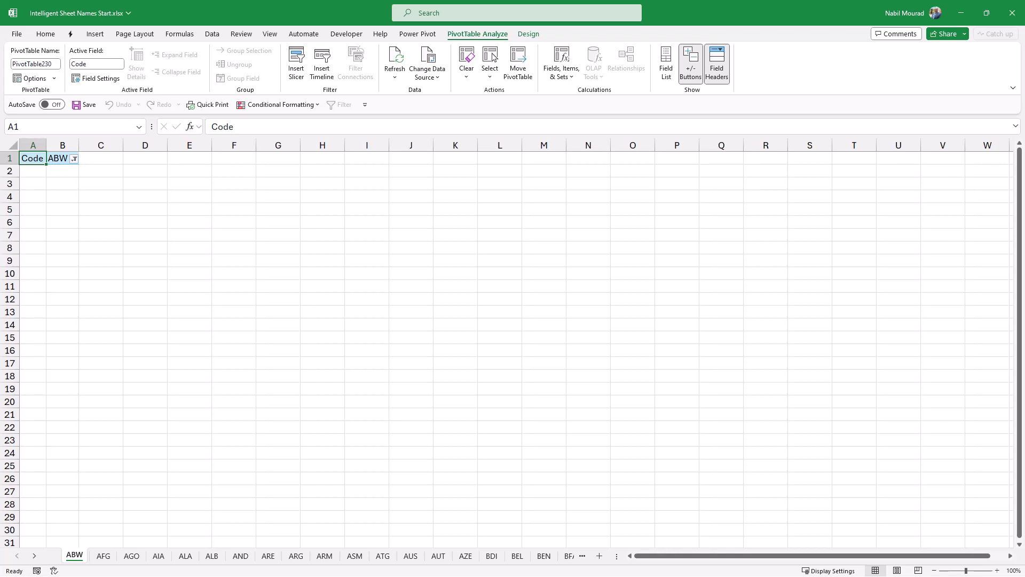
- Select A1:B1, then scroll the tab bar and switch to the last country sheet, ZWE
key(shift+Right)
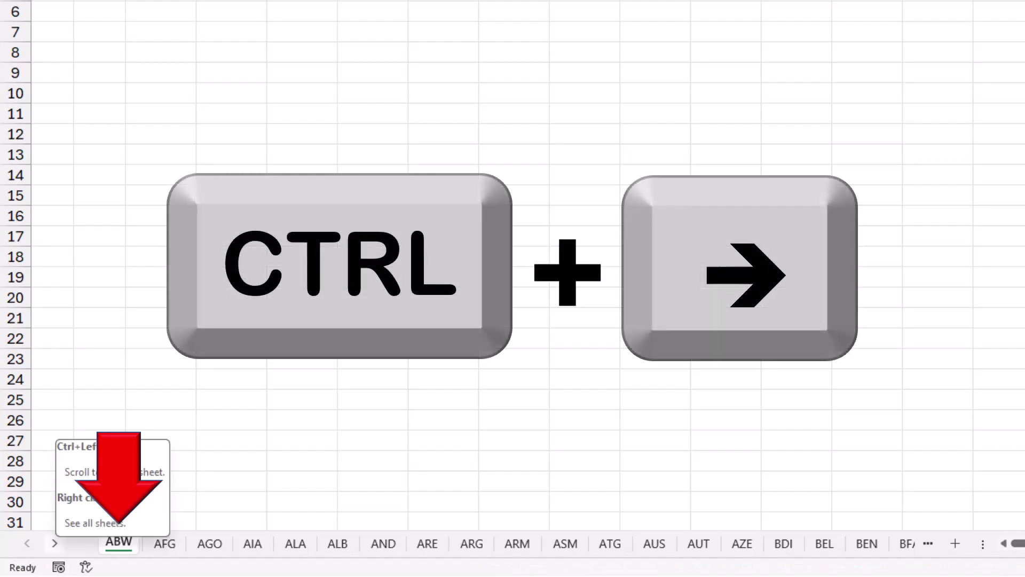
ctrl+click(55, 543)
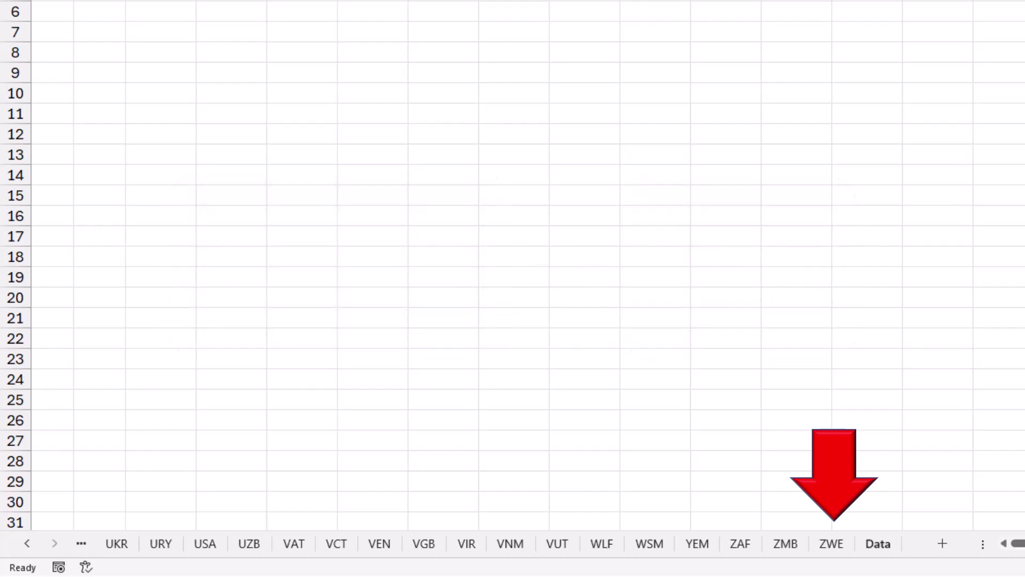
click(832, 542)
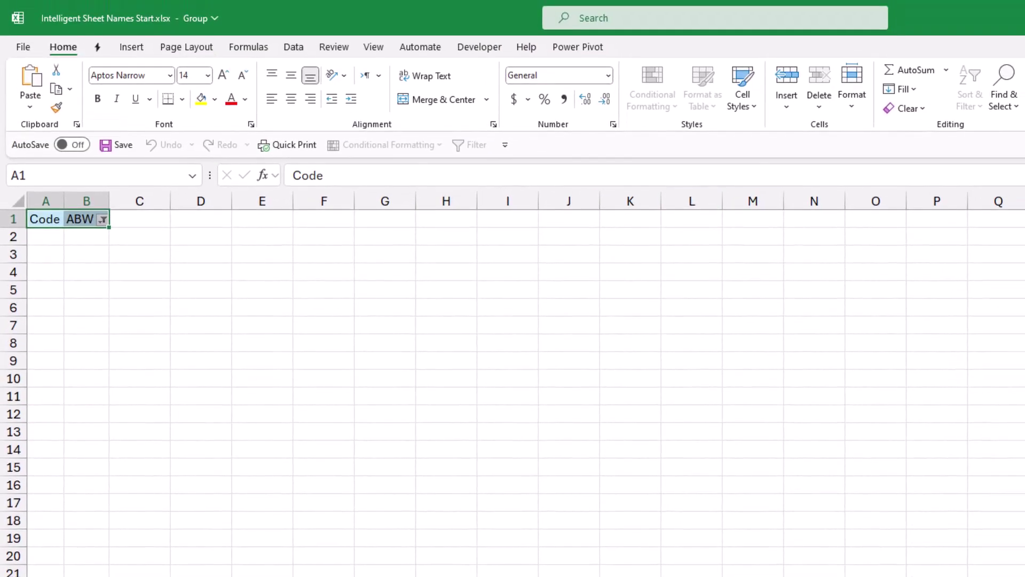
- Clear All contents and formatting from A1:B1 on the grouped country sheets
click(906, 109)
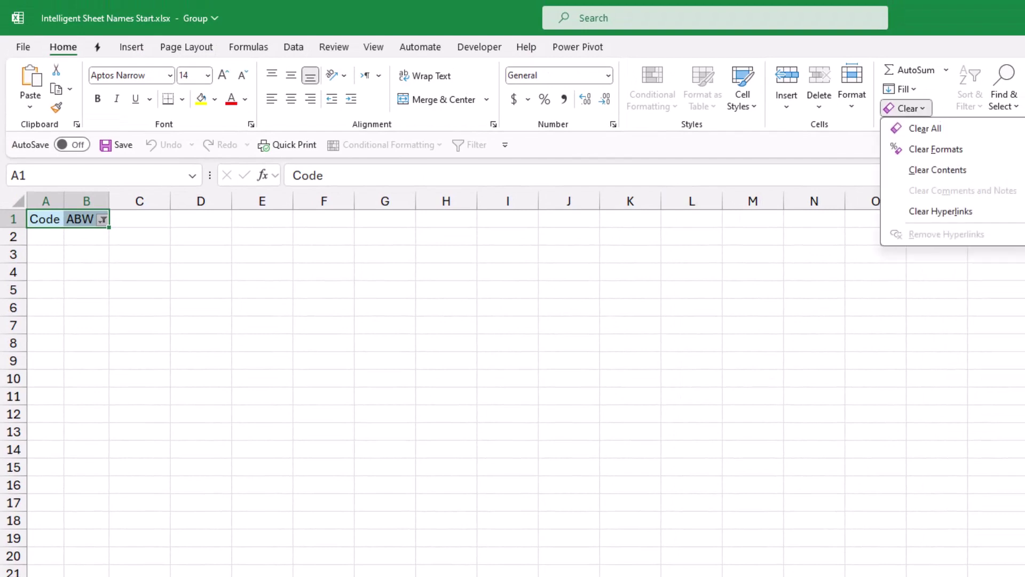
click(925, 128)
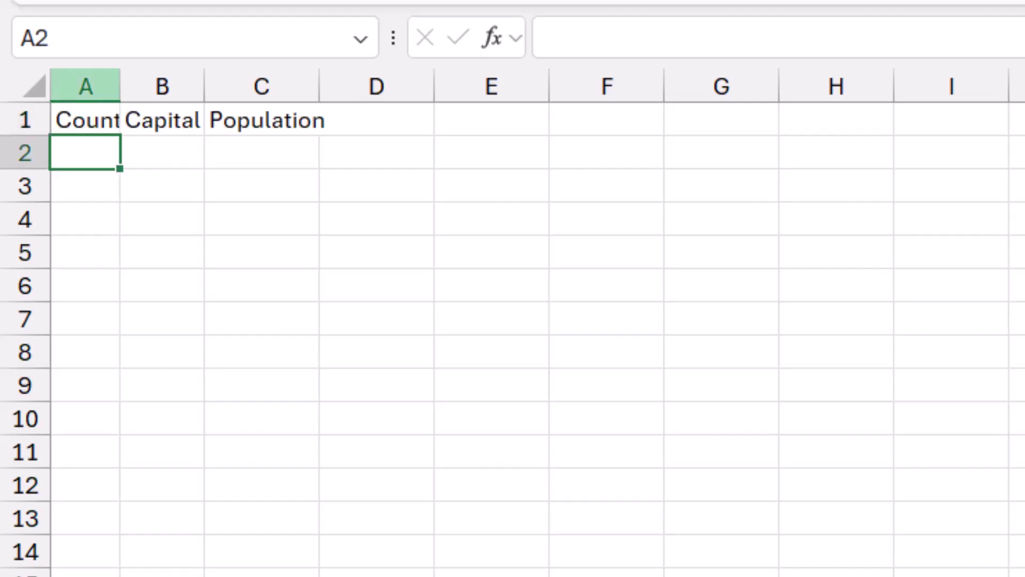
- Select columns A to C on the grouped sheets for widening
drag(85, 87, 368, 86)
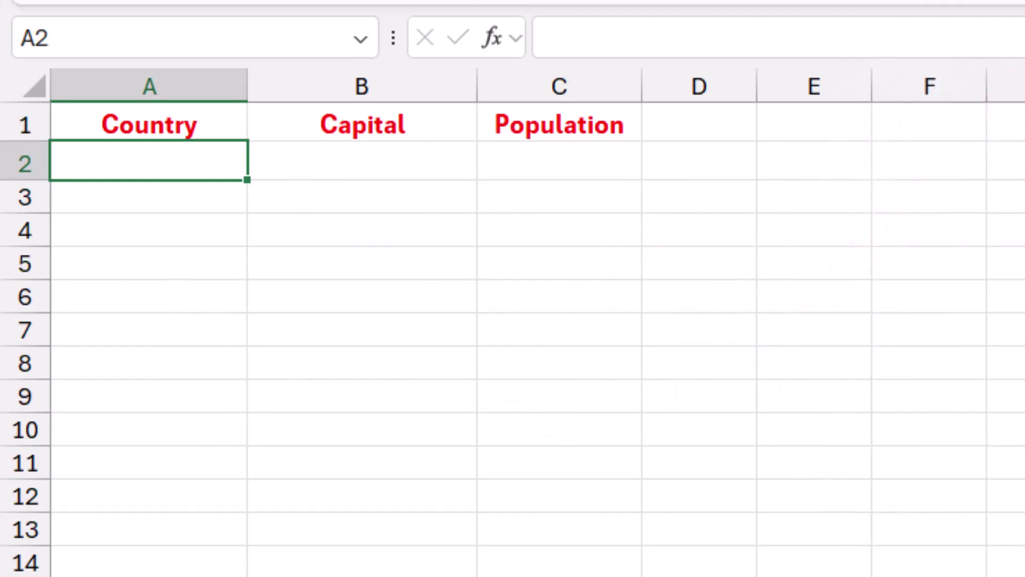
- Enter =XLOOKUP(SHEET(),Index,INDIRECT(A1)) in A2, using autocomplete for each function and name
text(=xloo)
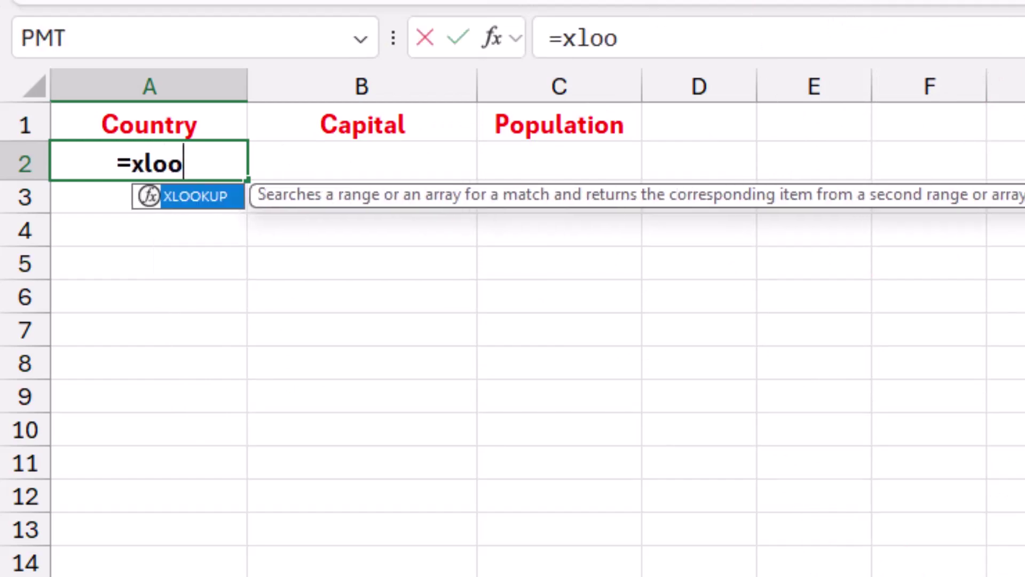
key(Tab)
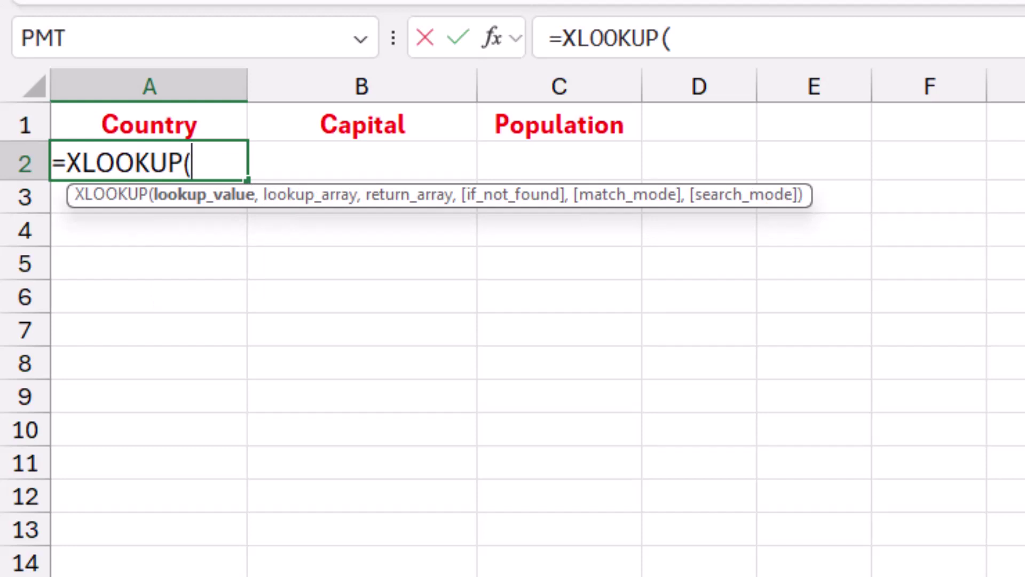
text(She)
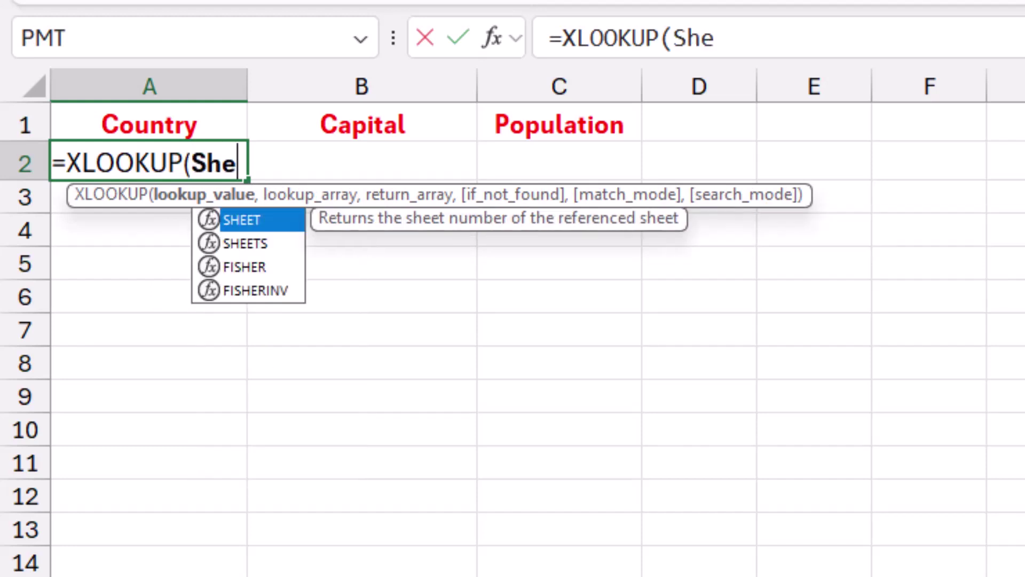
key(Tab)
text())
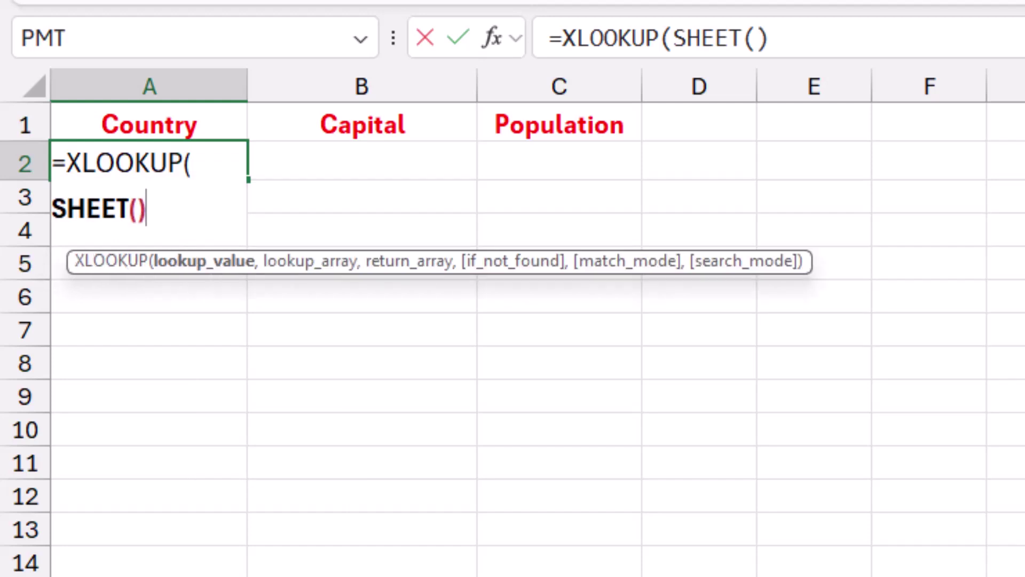
text(,)
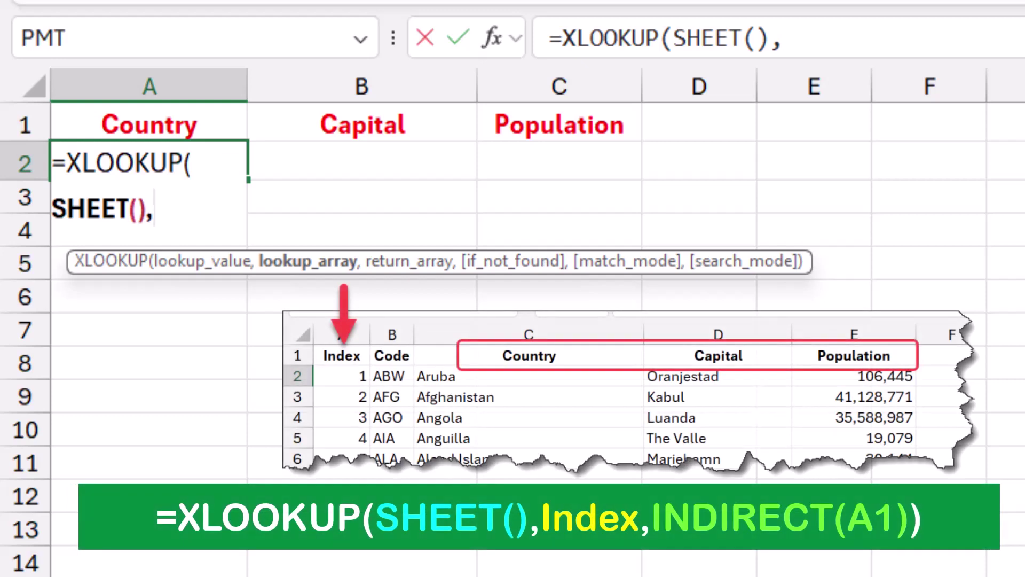
text(Ind)
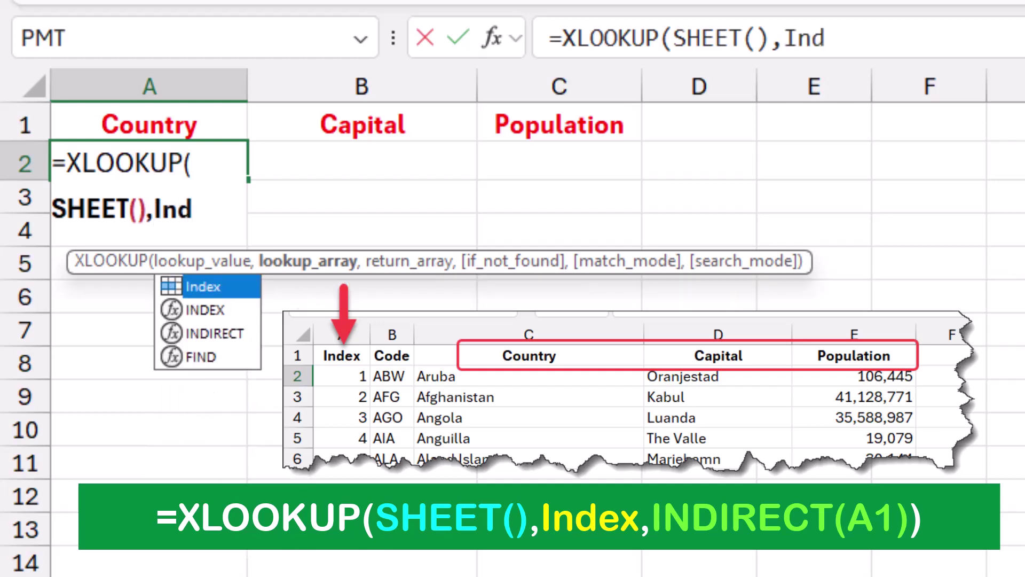
key(Tab)
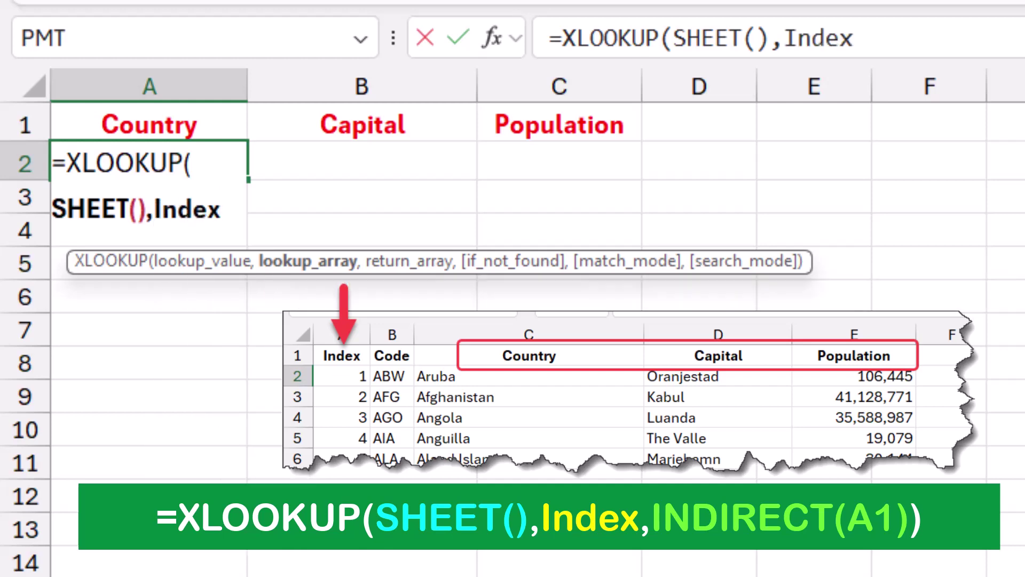
text(,)
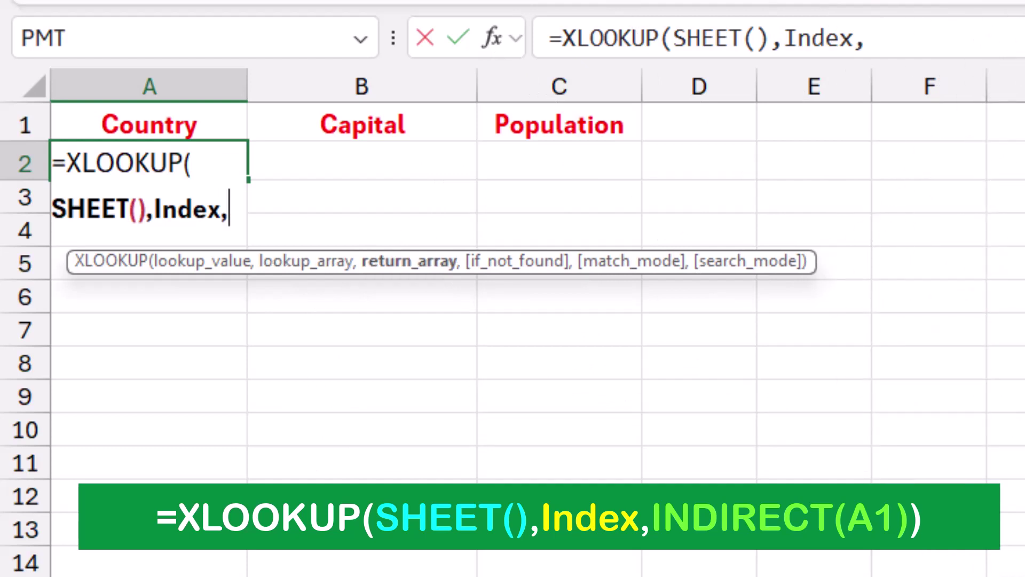
text(Indi)
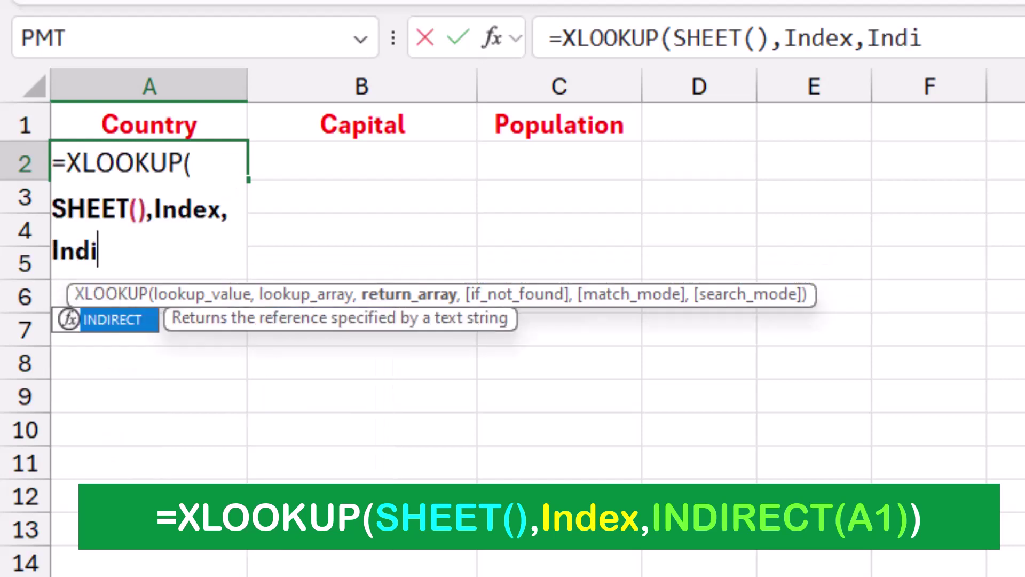
key(Tab)
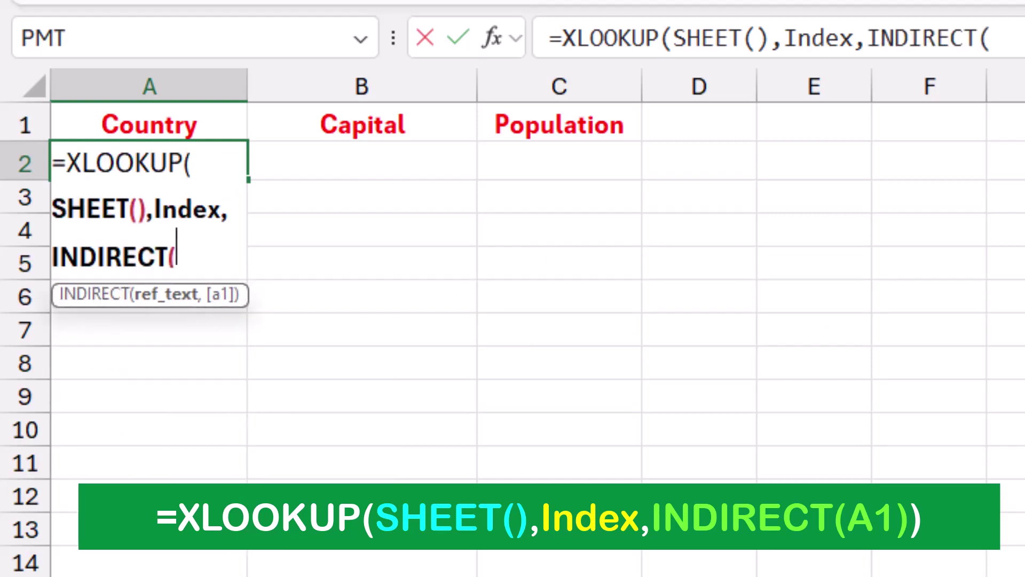
click(149, 124)
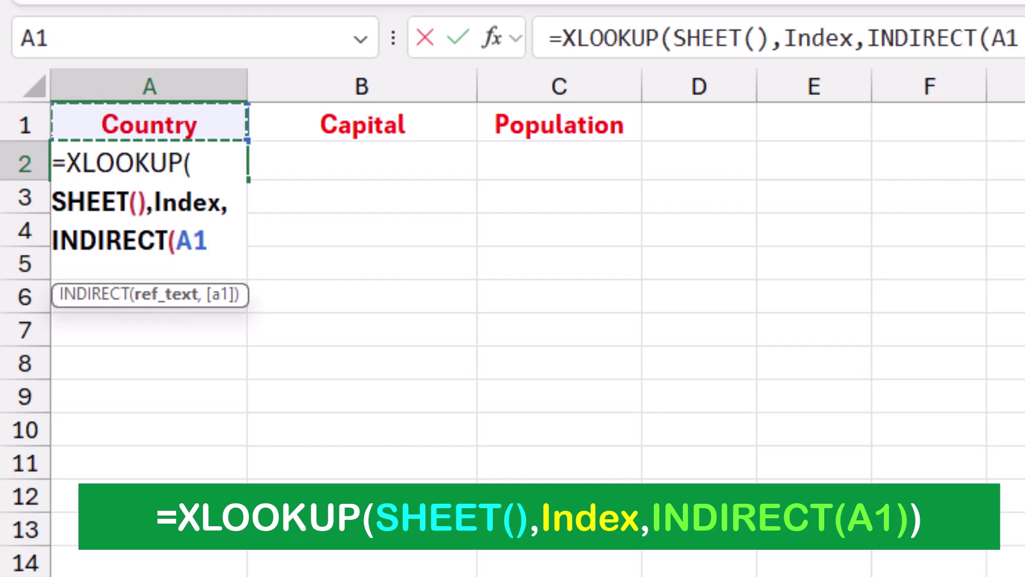
text())
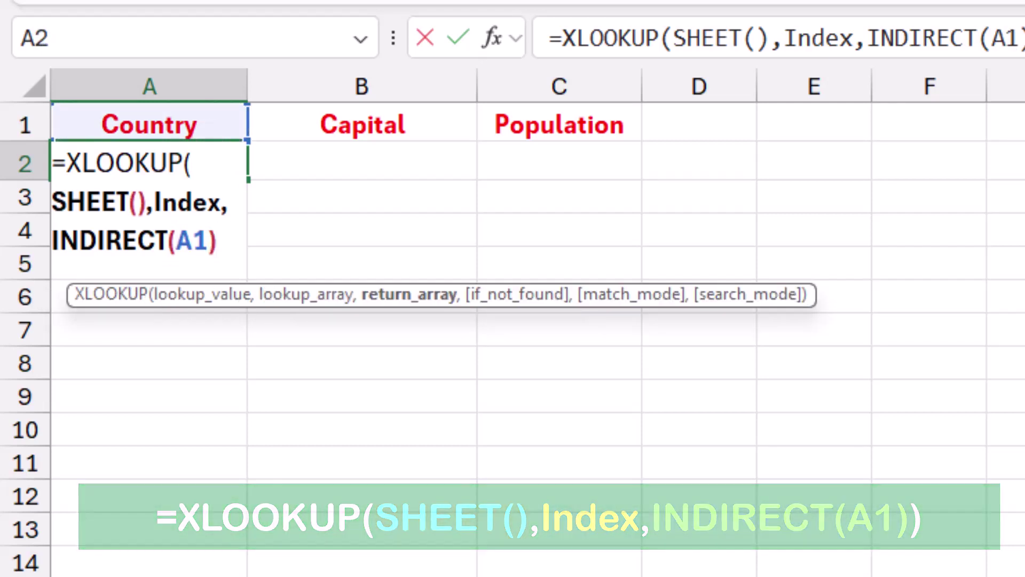
text())
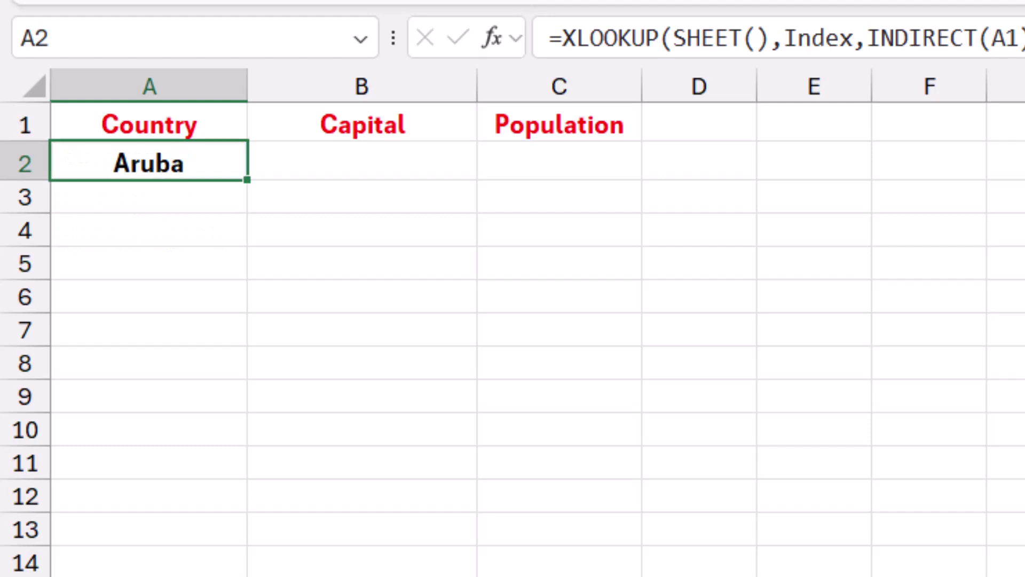
- Fill the A2 formula right into B2:C2, then ungroup the country sheets
key(shift+Right)
key(shift+Right)
key(ctrl+r)
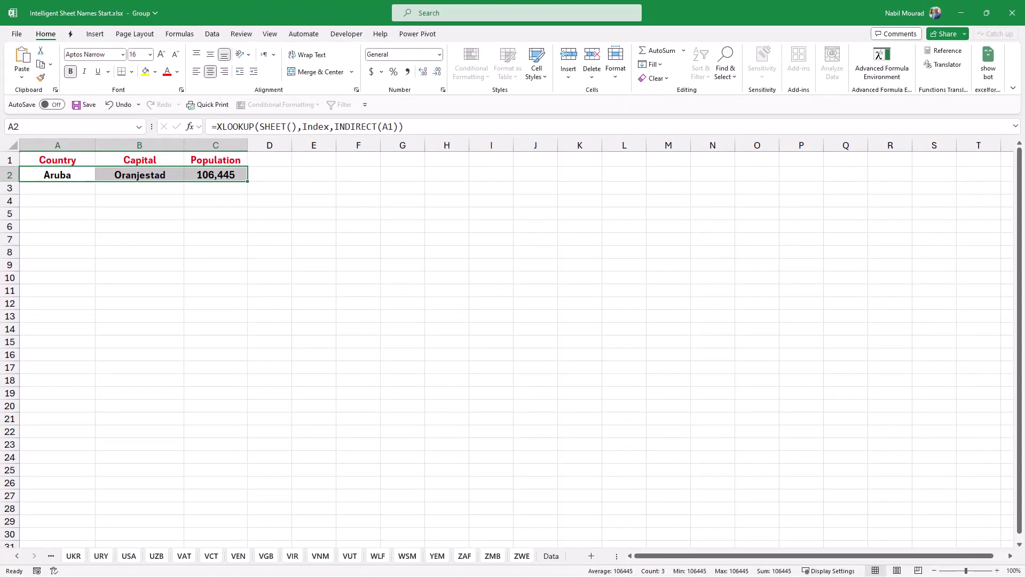
click(756, 159)
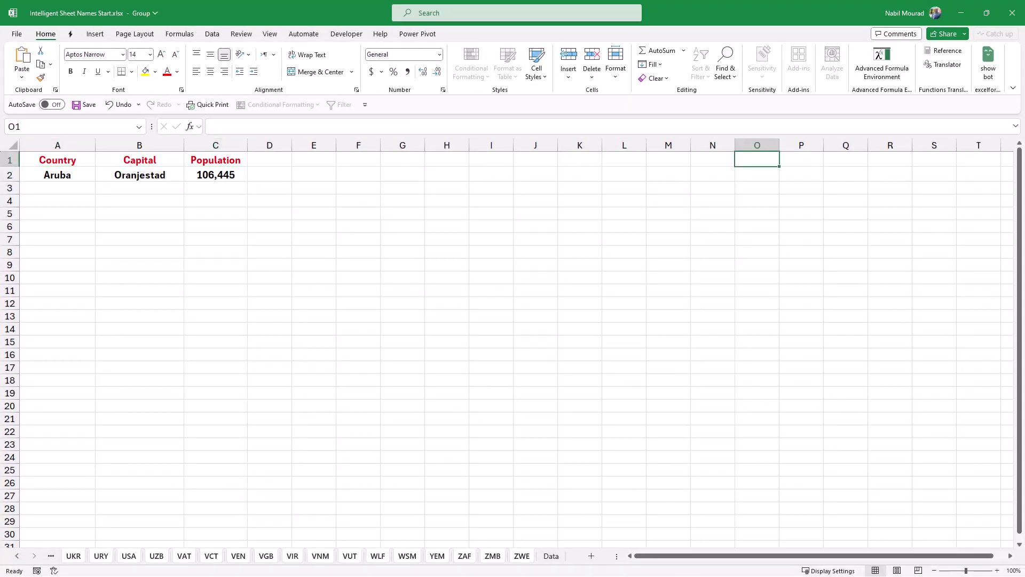
right_click(349, 556)
click(385, 540)
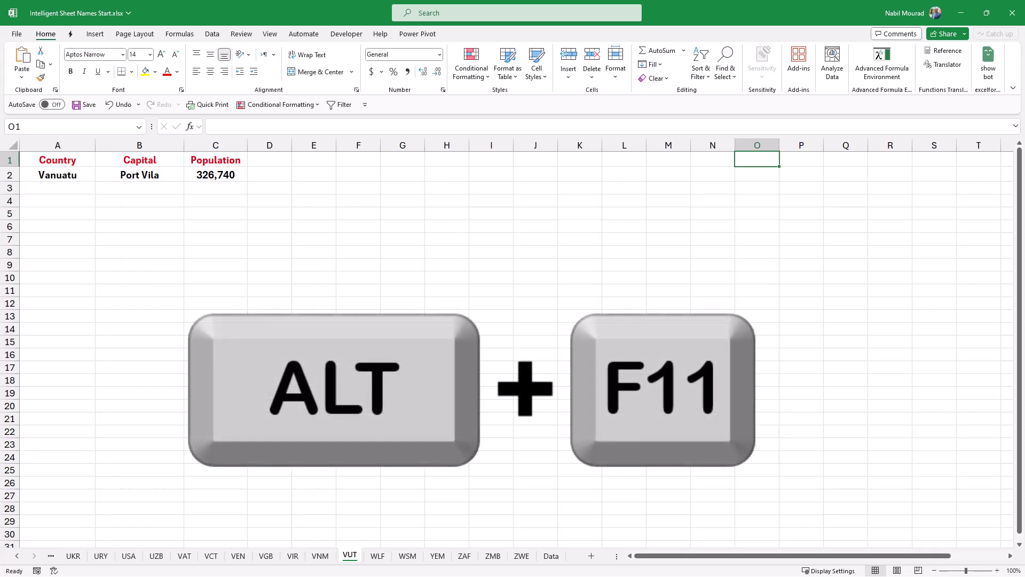
- Open the ThisWorkbook code module in the VBA editor
key(alt+F11)
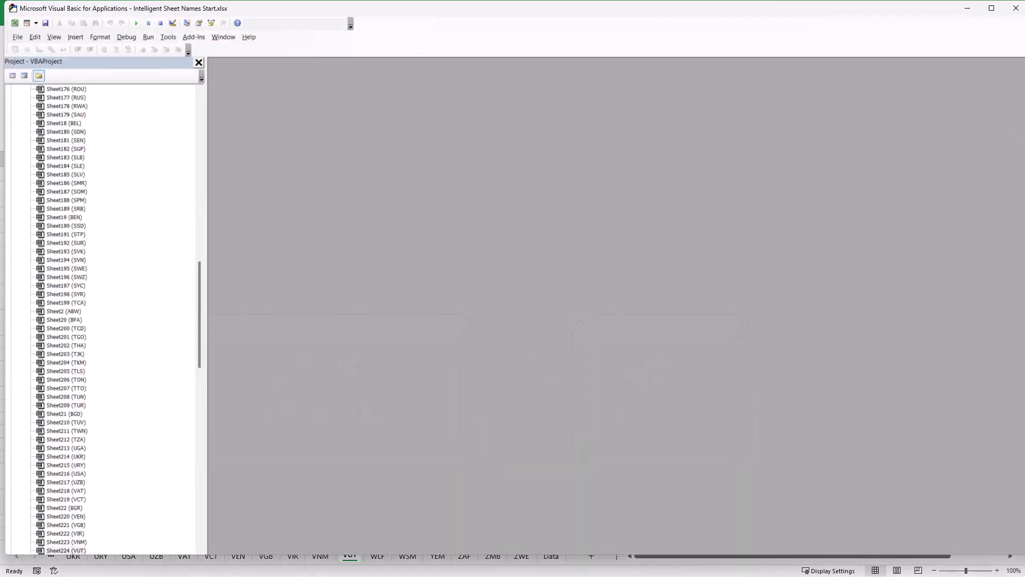
scroll(102, 320, down, 20)
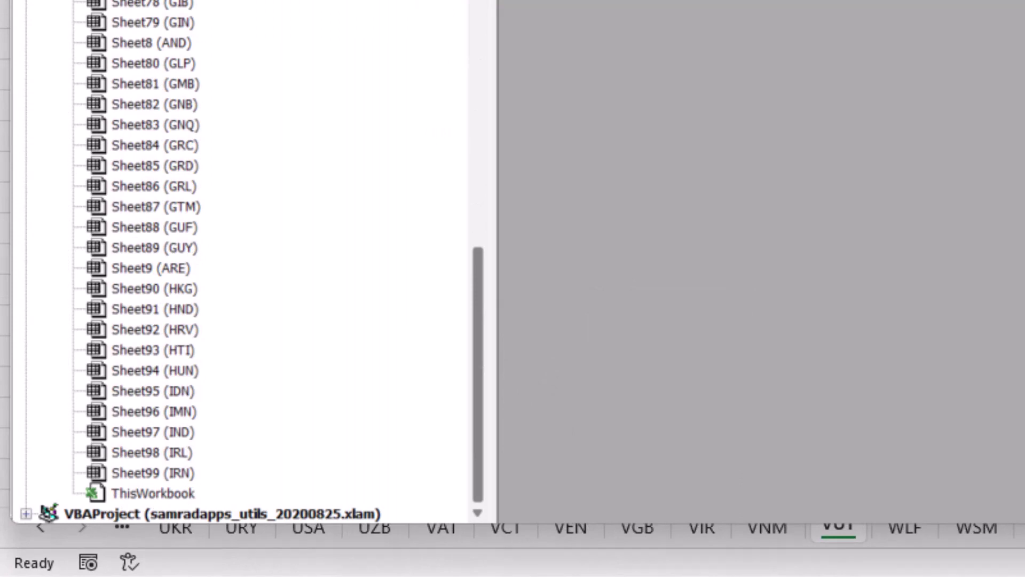
double_click(154, 493)
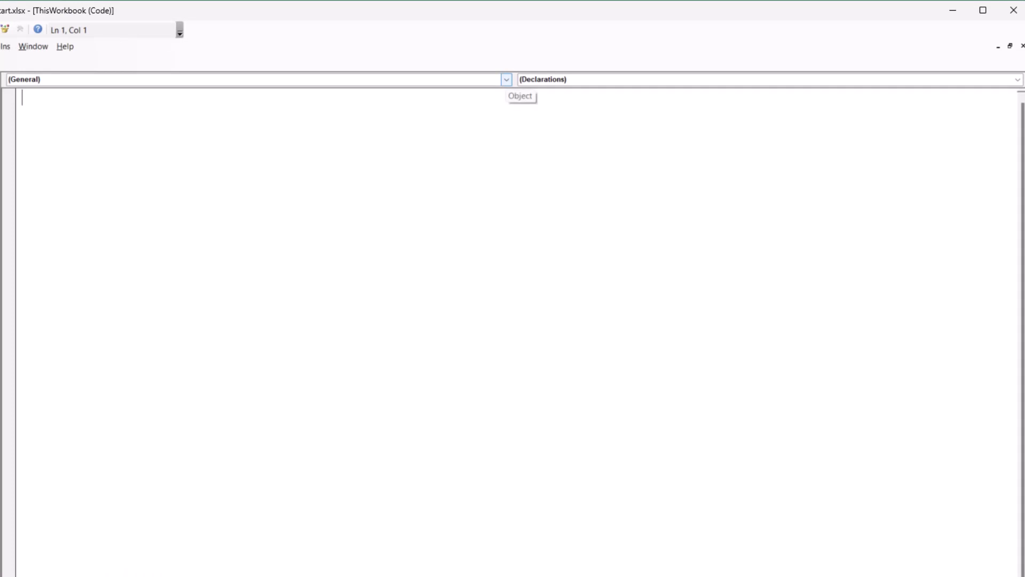
- Add a Workbook_SheetActivate procedure and delete the Workbook_Open stub
click(506, 79)
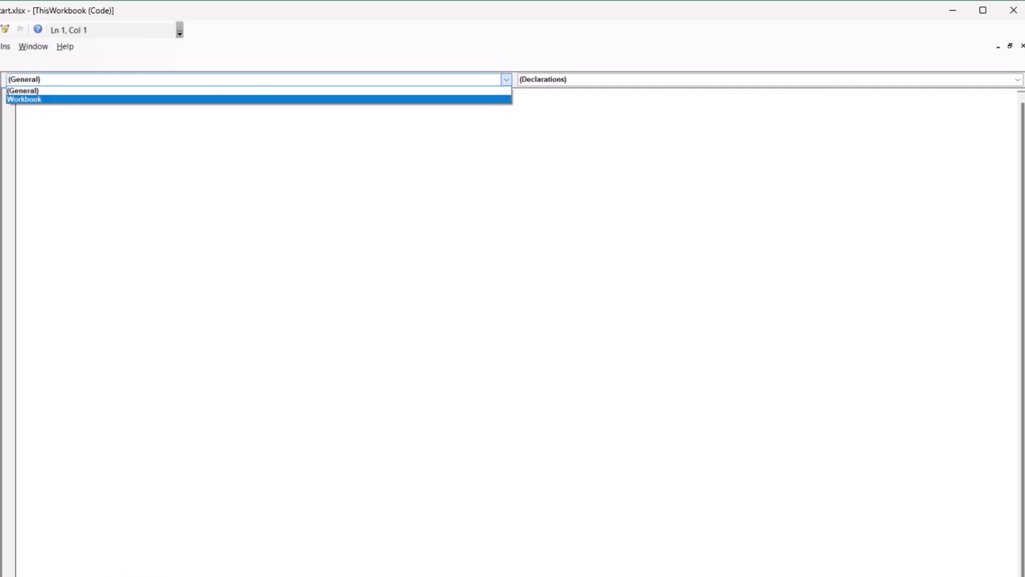
key(Return)
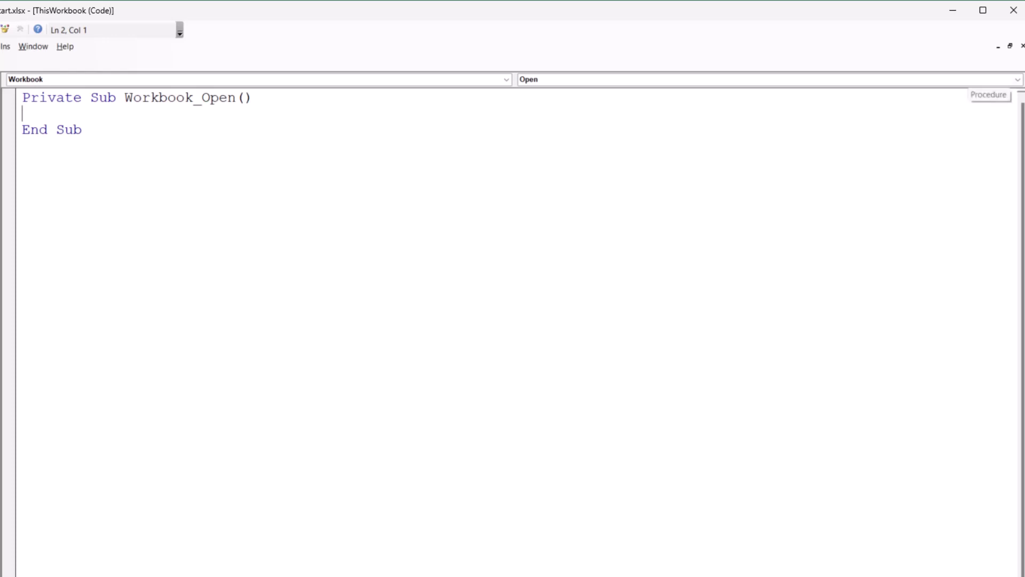
click(1017, 79)
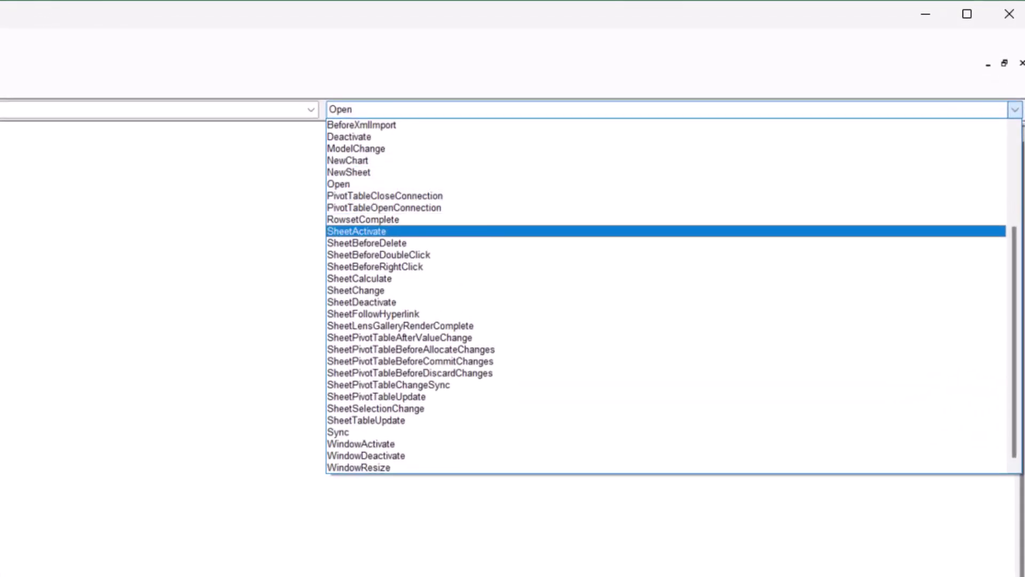
key(Return)
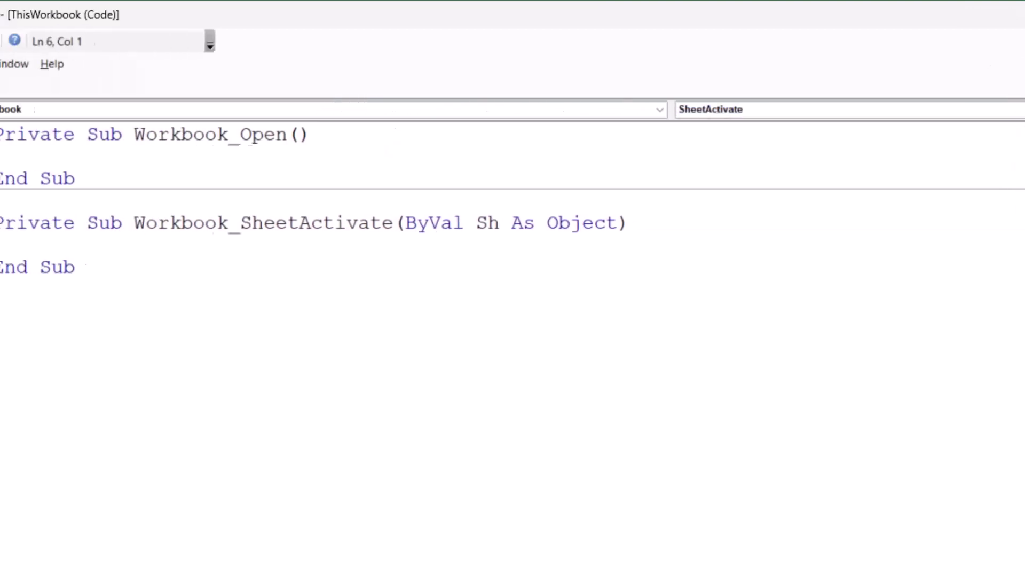
drag(132, 178, 60, 134)
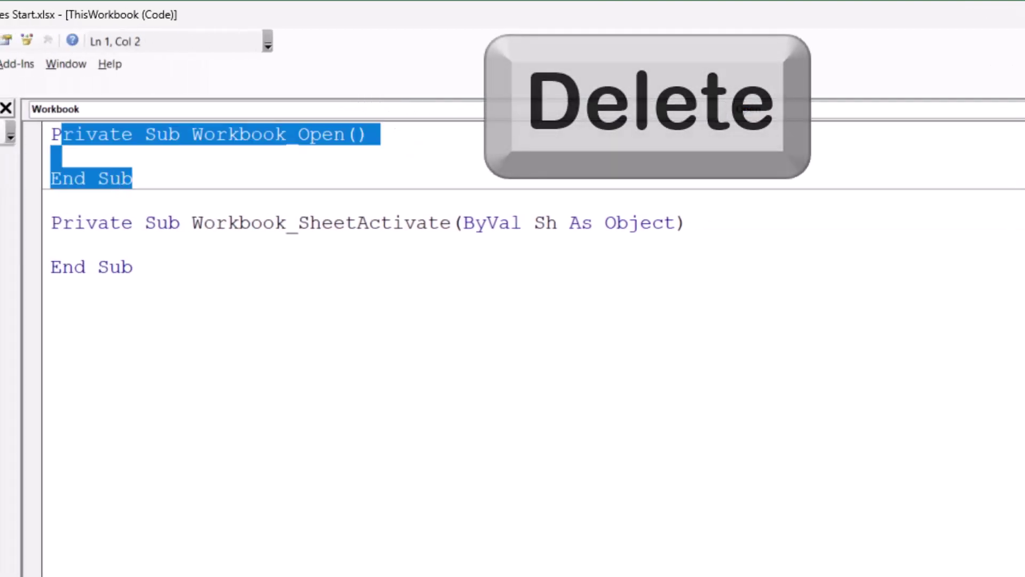
key(Delete)
click(52, 200)
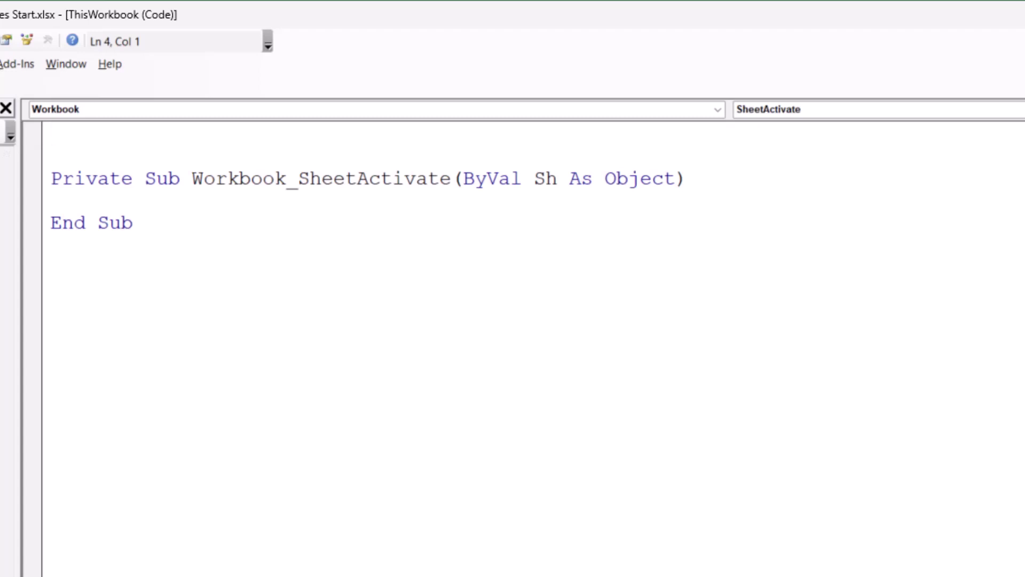
- Paste the INDEX/MATCH sheet-renaming code (TabName, NewName, On Error Resume Next) into Workbook_SheetActivate
text(Dim TabName As String Dim NewName As String On Error Resume Next     TabName = ActiveSheet.Name     NewName = WorksheetFunction.Index(Range("Country"), _                    WorksheetFunction.Match(TabName, Range("Code"), 0))     Sheets(TabName).Name = NewName)
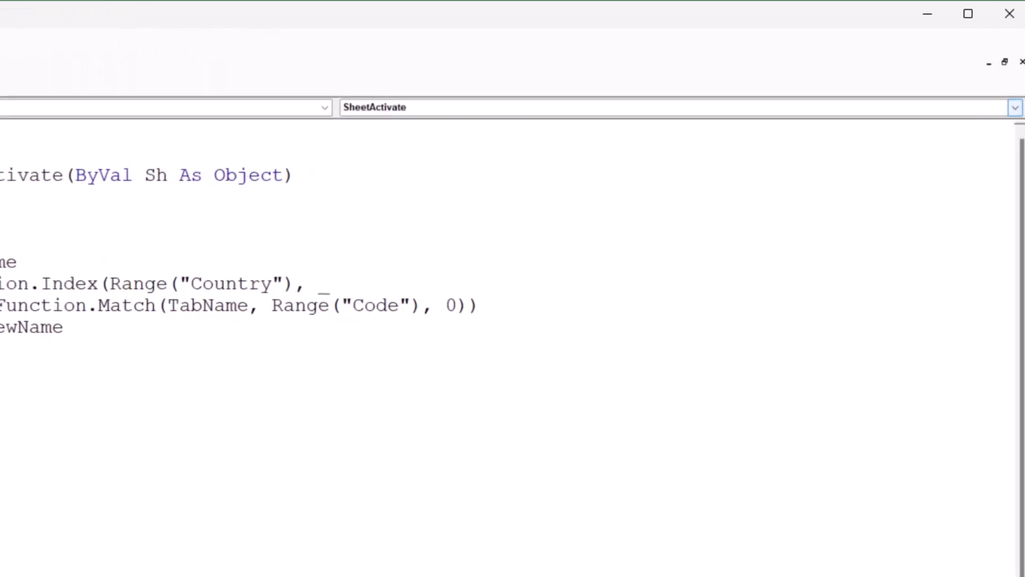
- Create a Workbook_SheetDeactivate procedure and paste the renaming code into it
click(1015, 107)
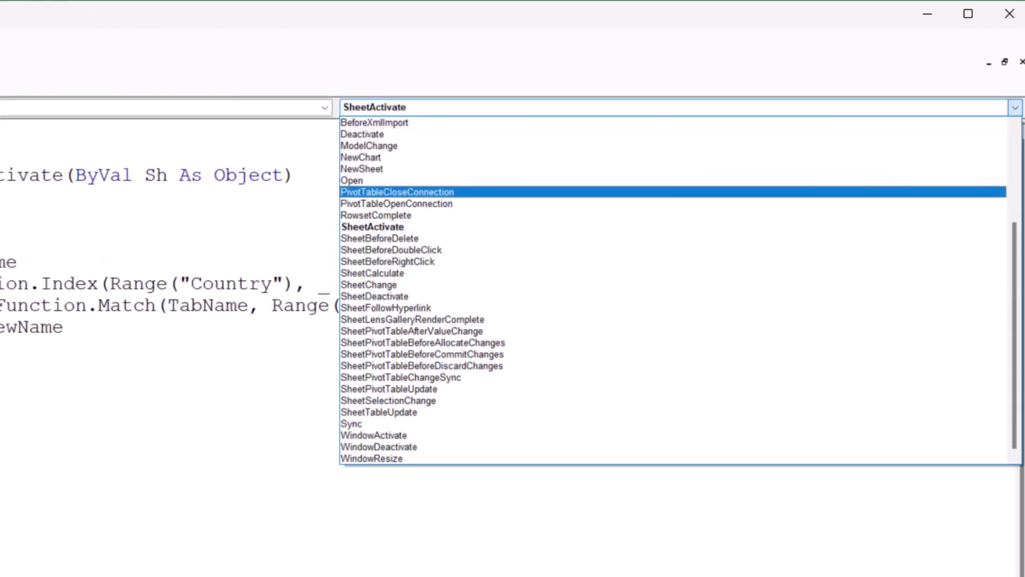
click(373, 295)
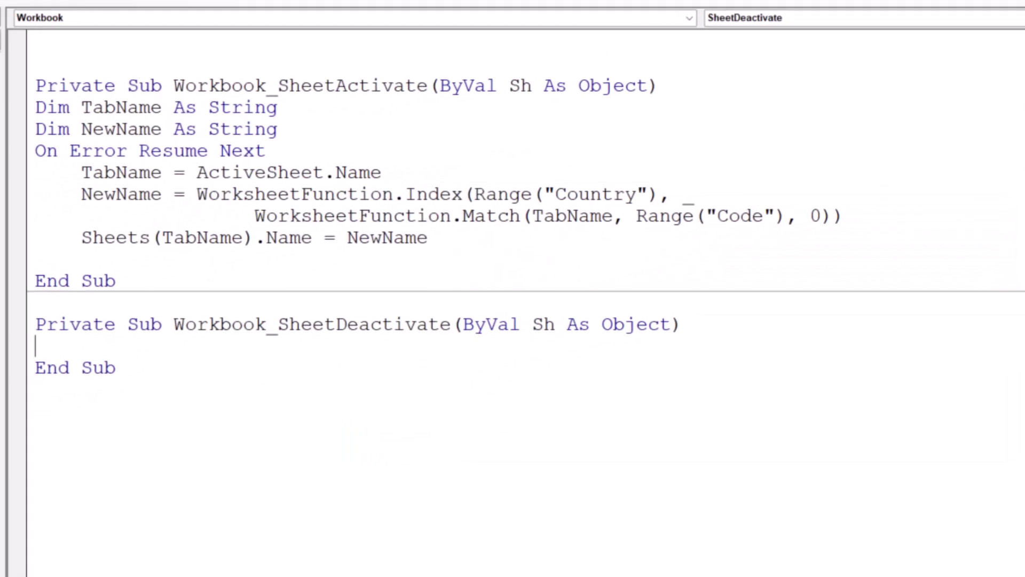
text(Dim TabName As String Dim NewName As String On Error Resume Next     TabName = ActiveSheet.Name     NewName = WorksheetFunction.Index(Range("Country"), _                    WorksheetFunction.Match(TabName, Range("Code"), 0))     Sheets(TabName).Name = NewName)
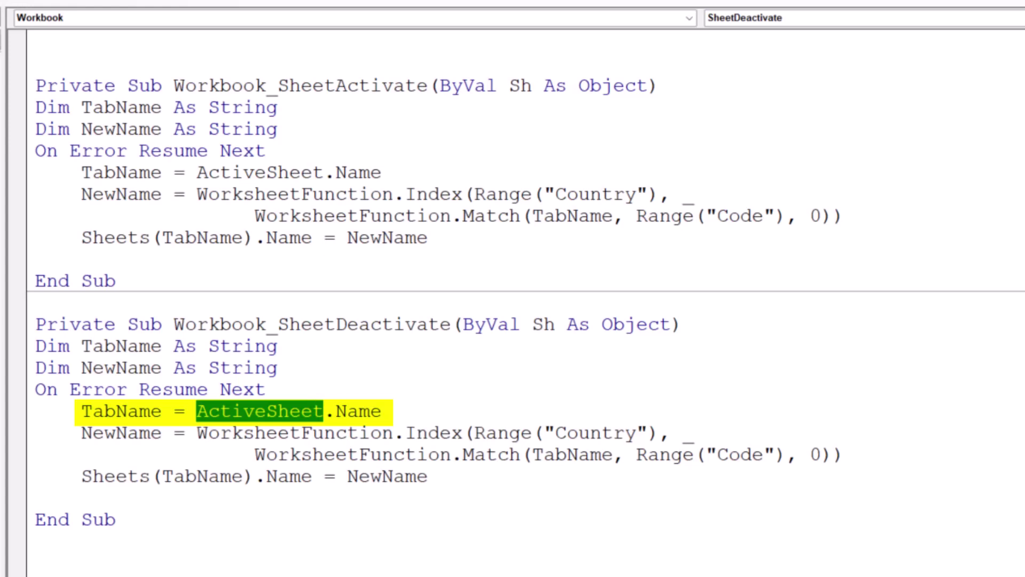
- Change ActiveSheet to Sh and swap the Country and Code ranges, then return to Excel
text(Sh)
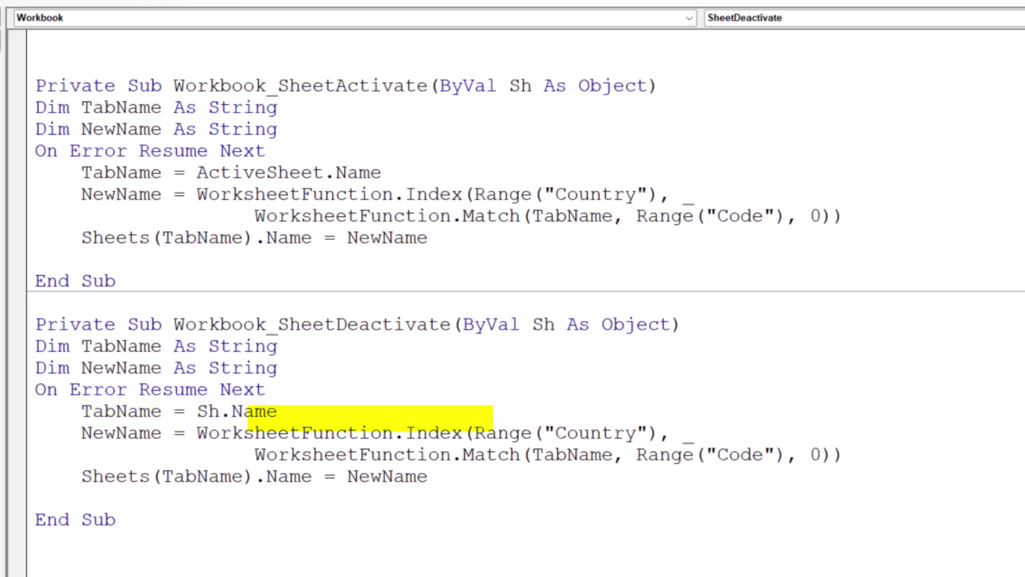
drag(578, 433, 635, 433)
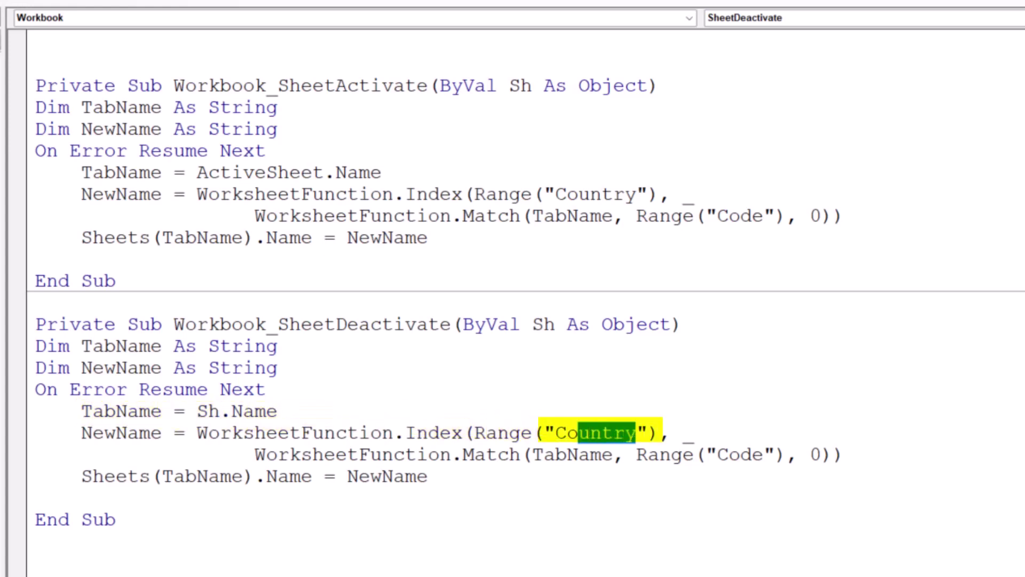
text(de)
drag(739, 454, 765, 454)
text(untry)
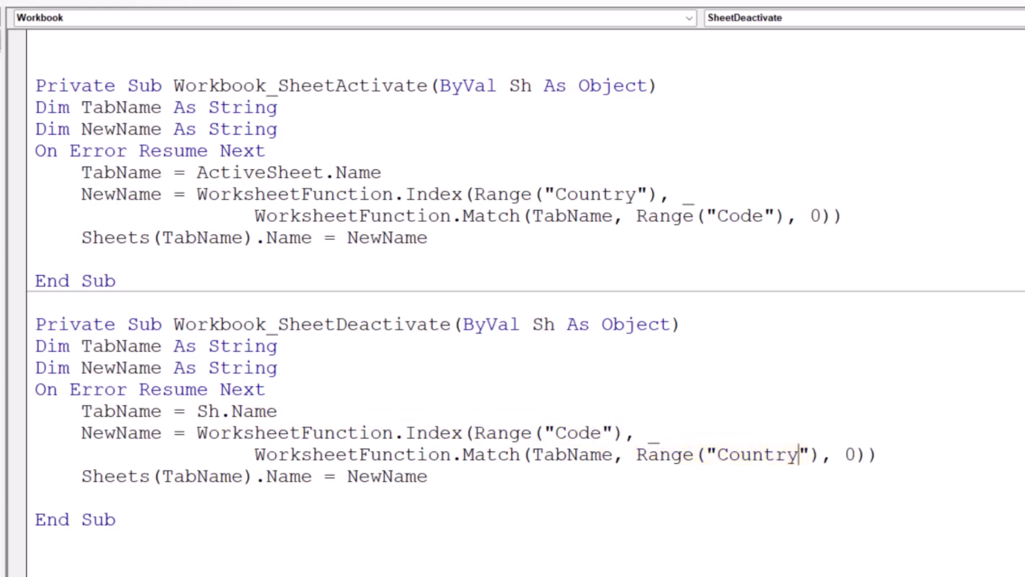
key(alt+F11)
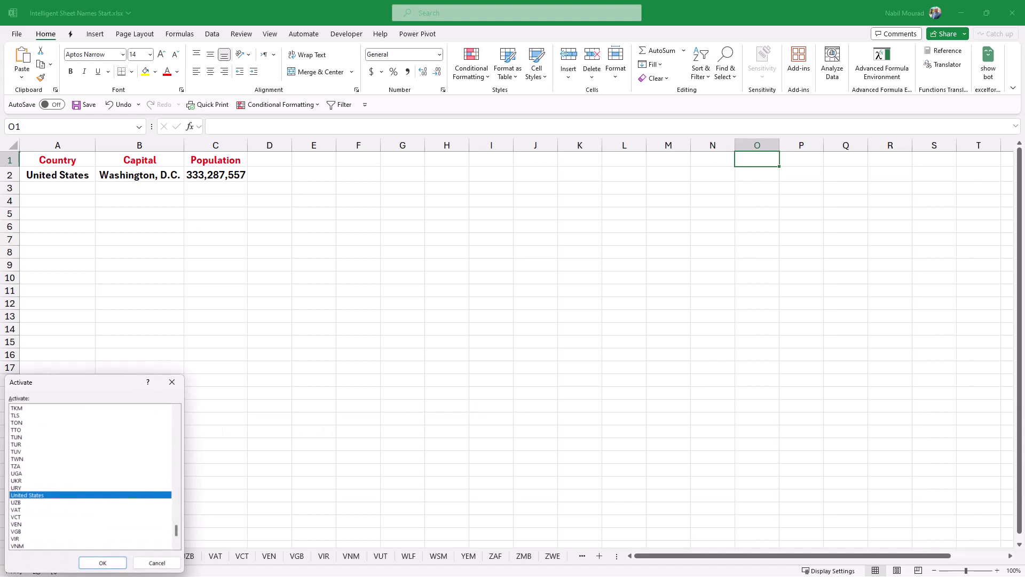
- Scroll the Activate sheet list to bring up DMA, now shown as Dominica with Roseau and 72,737
scroll(91, 475, up, 15)
scroll(91, 475, up, 8)
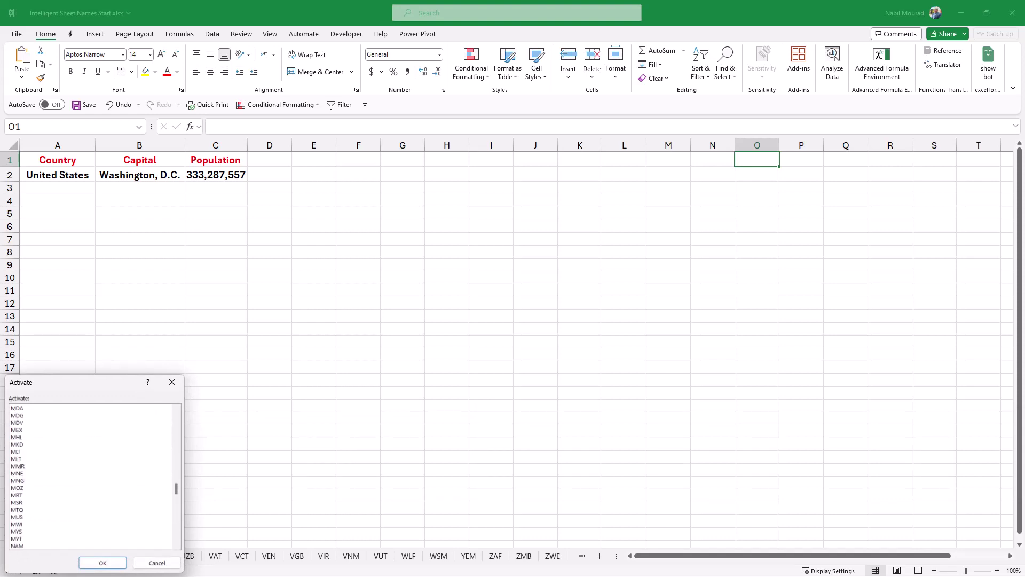
scroll(90, 475, up, 6)
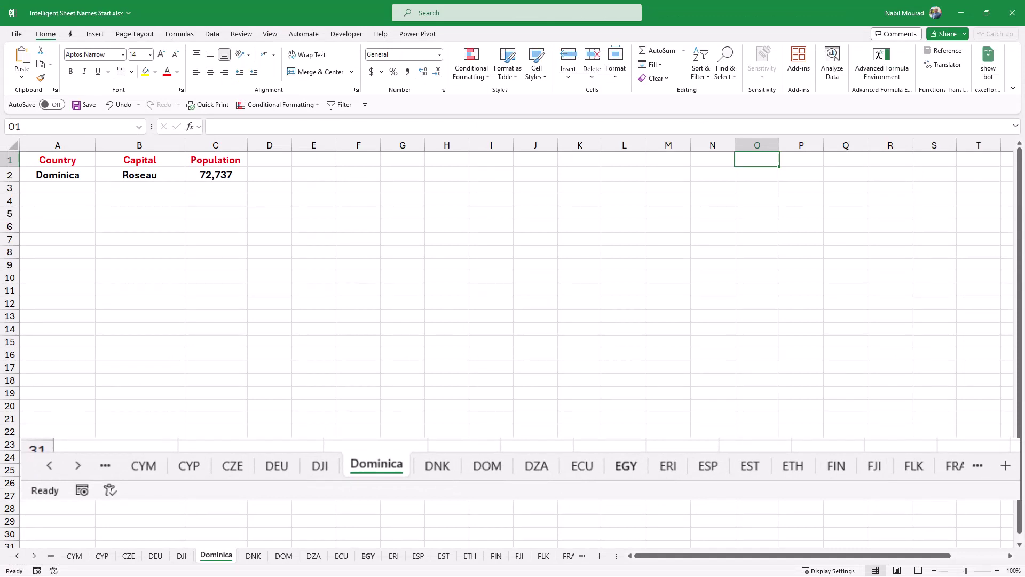
- Switch to the EGY sheet, then the CAN sheet, confirming Dominica's tab reverts to DMA
click(369, 556)
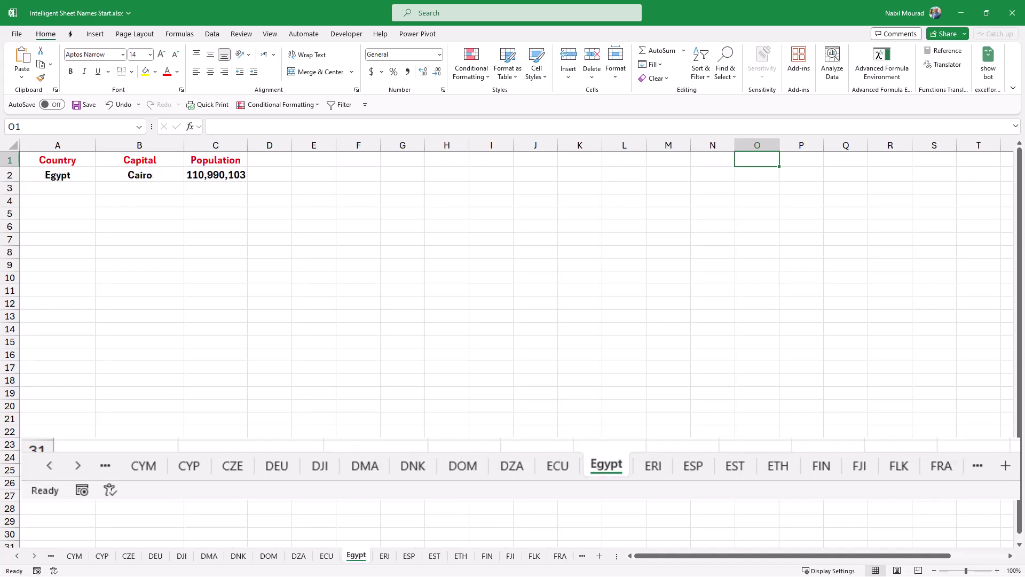
scroll(320, 555, up, 4)
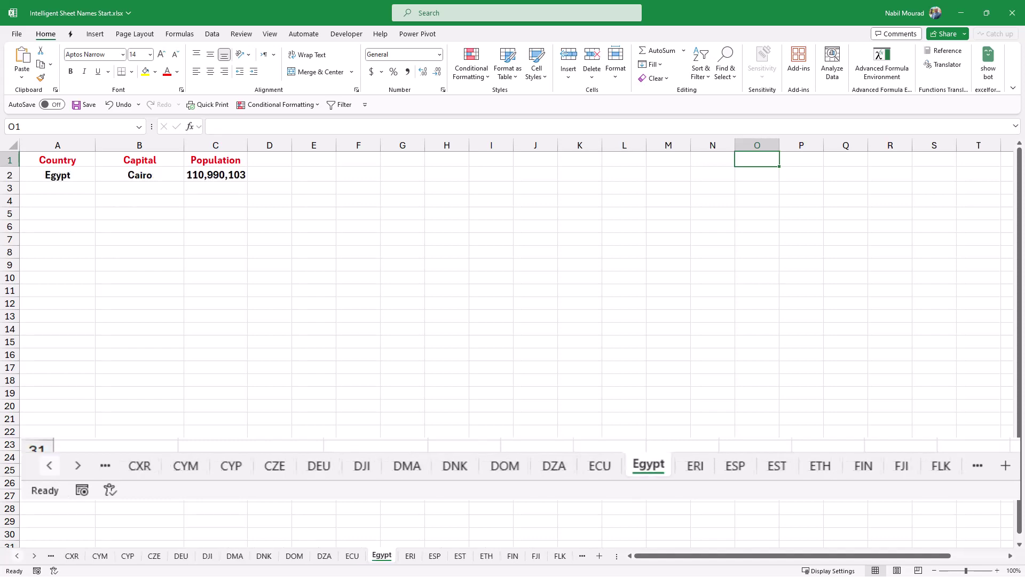
scroll(17, 556, up, 5)
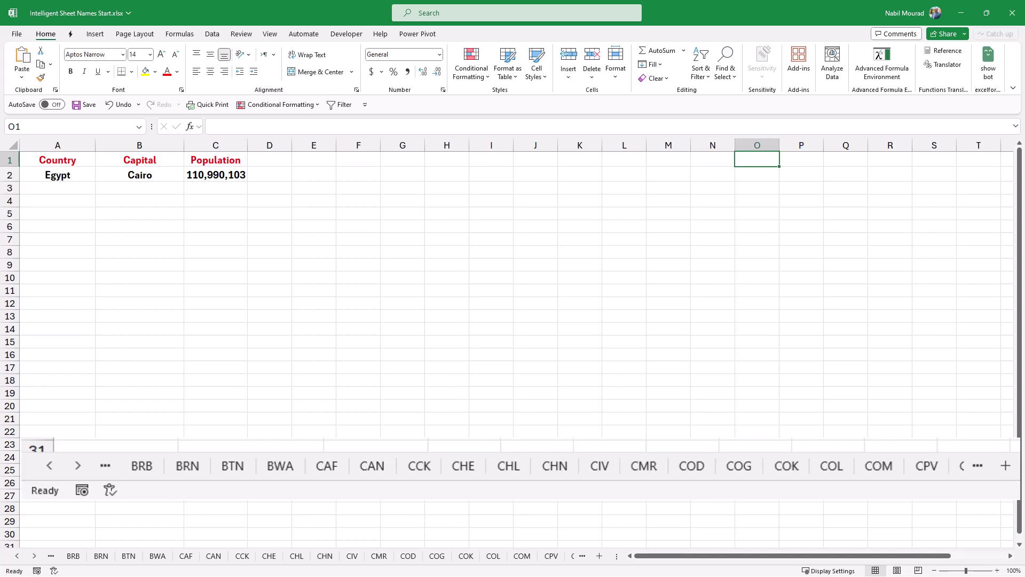
click(213, 556)
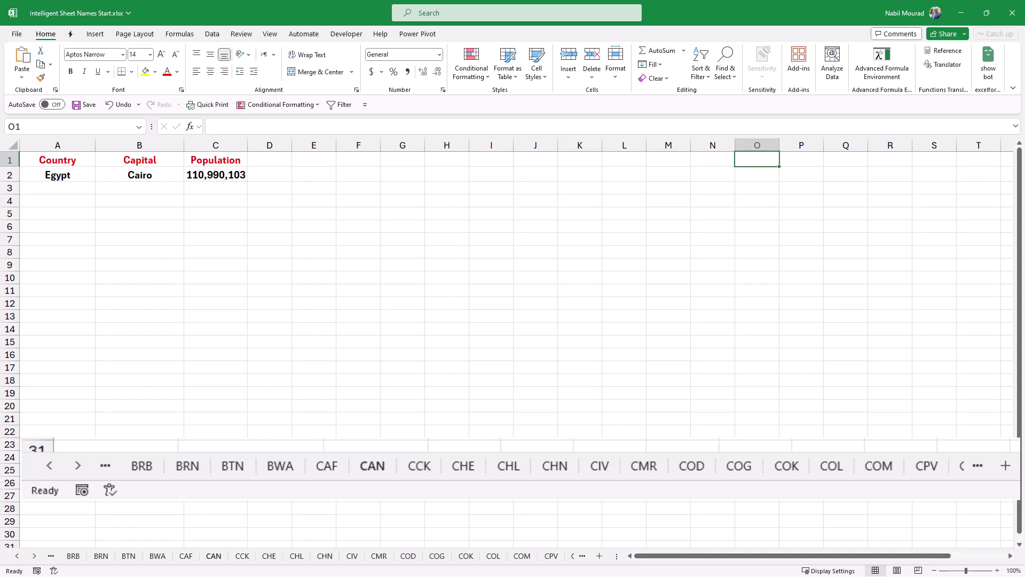